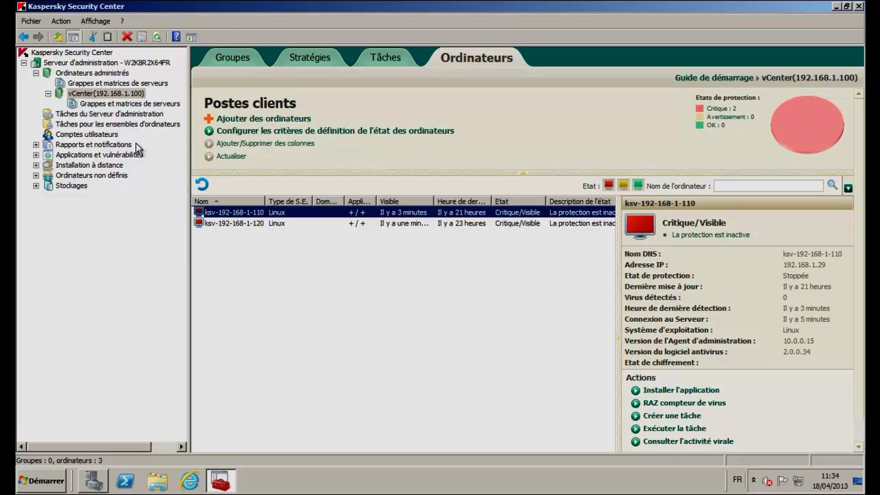
Start a new task for computer sets named "Installation de la licence" with type Ajout d'une clé under Kaspersky Security for Virtualization 2.0.
left_click(115, 126)
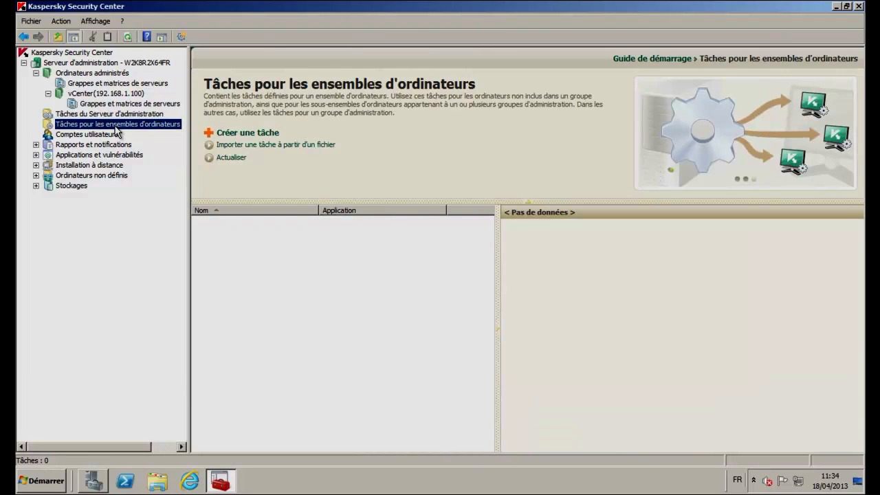
left_click(230, 137)
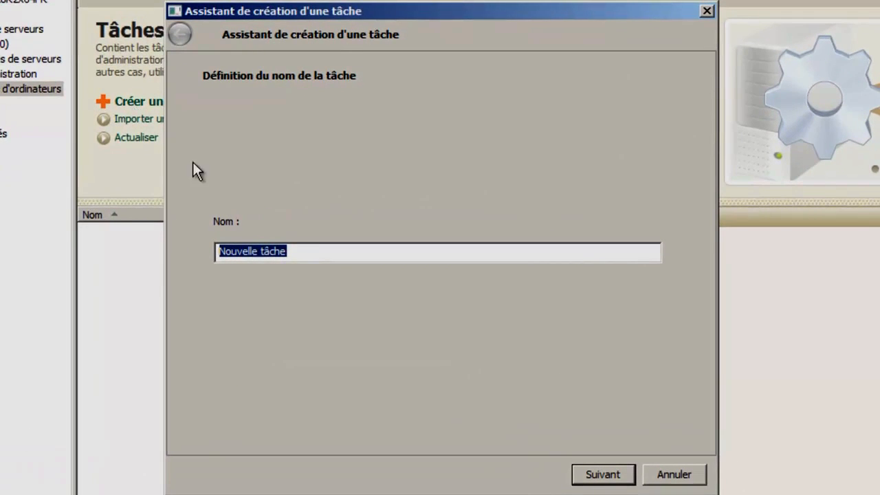
left_click_drag(288, 251, 217, 248)
key("BackSpace")
type("Installation de la licence")
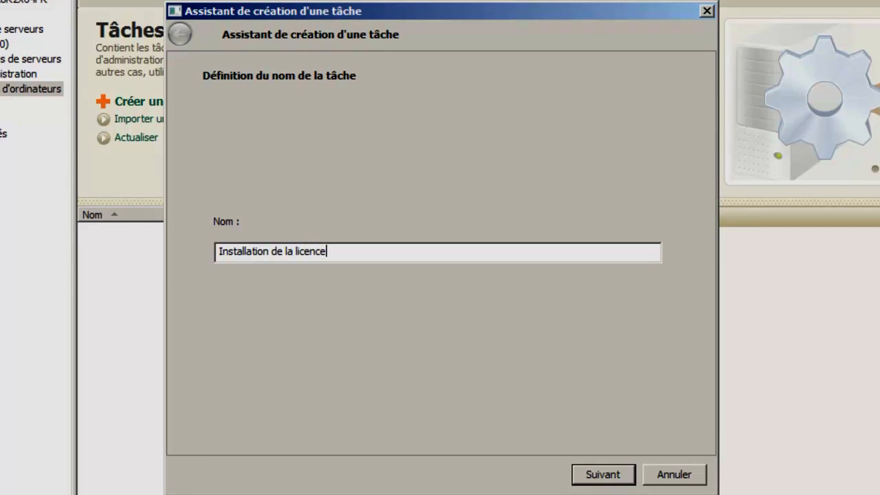
left_click(632, 481)
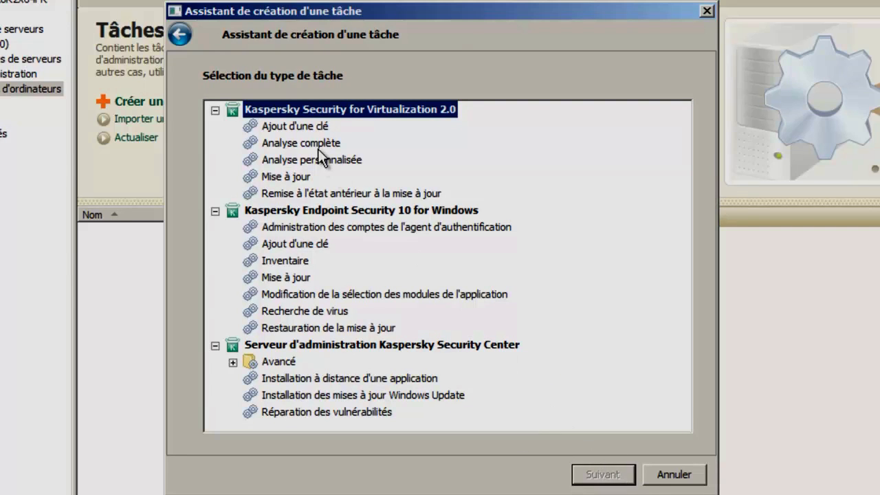
left_click(288, 129)
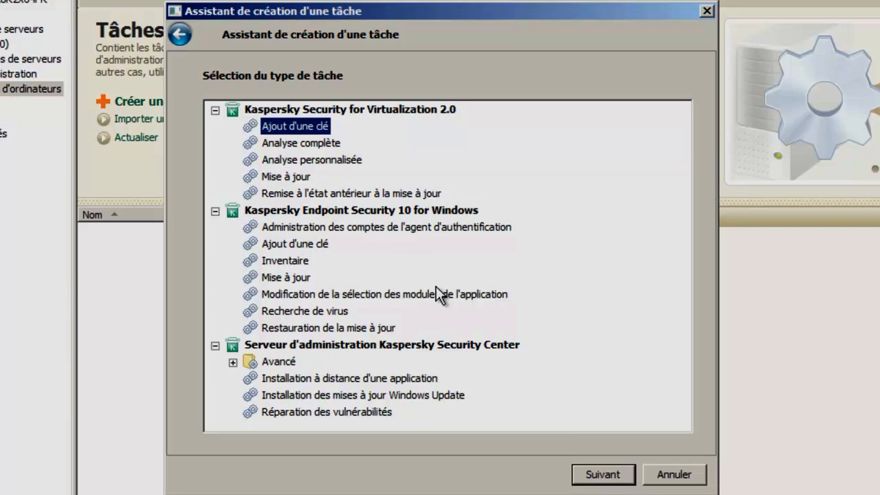
left_click(610, 474)
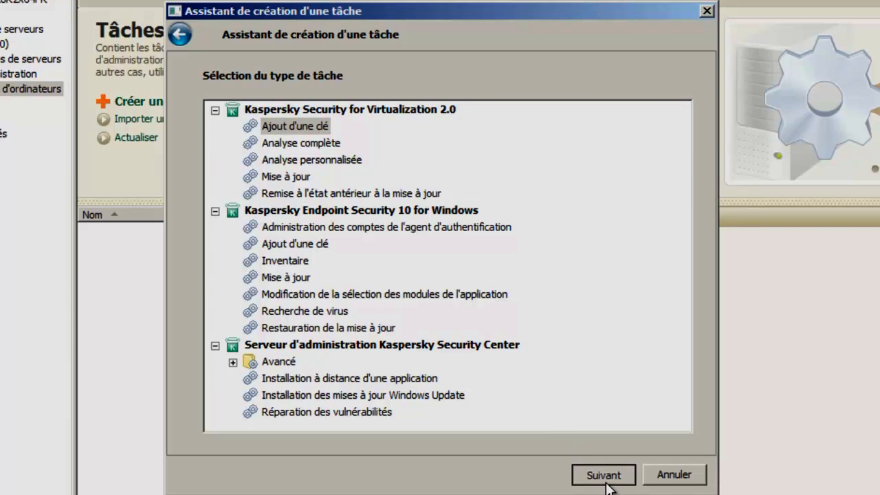
Choose the licence key file stored in C:\Temp as the key that the task adds.
left_click(635, 157)
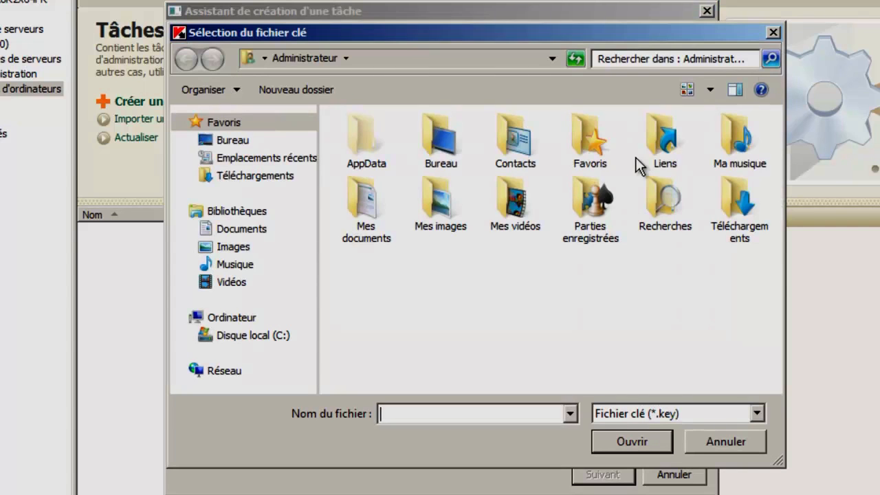
left_click(289, 335)
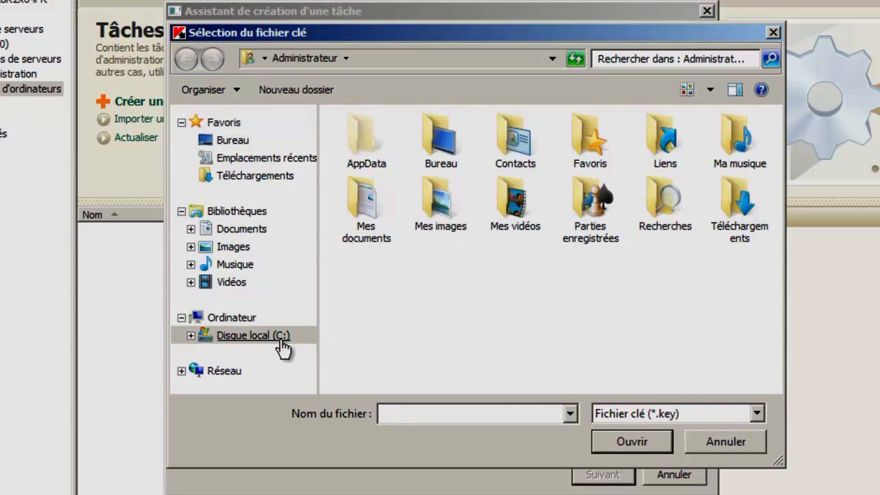
double_click(366, 248)
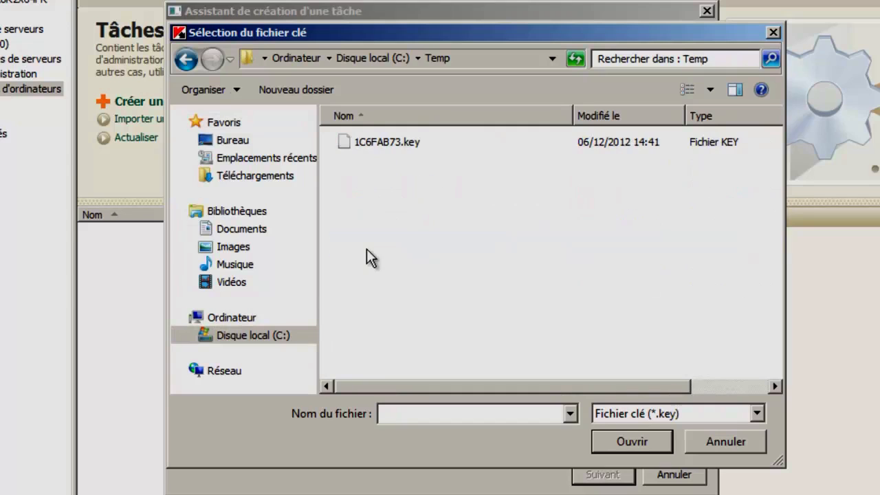
left_click(417, 145)
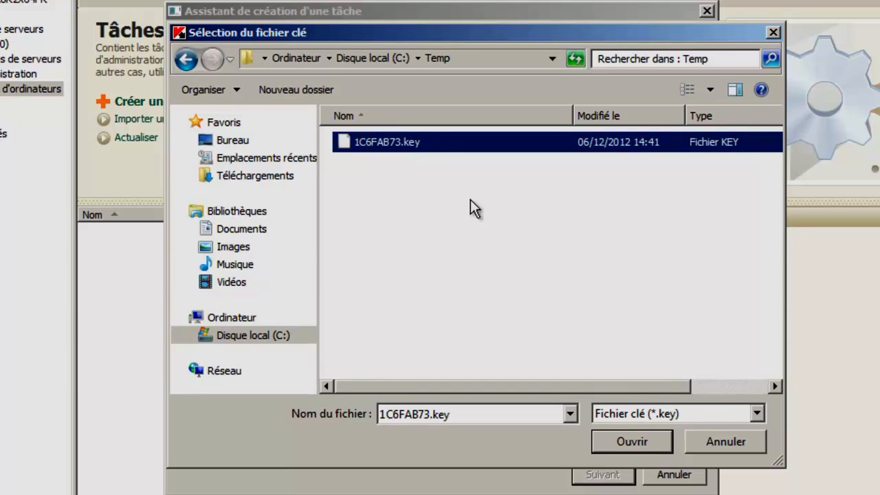
left_click(654, 440)
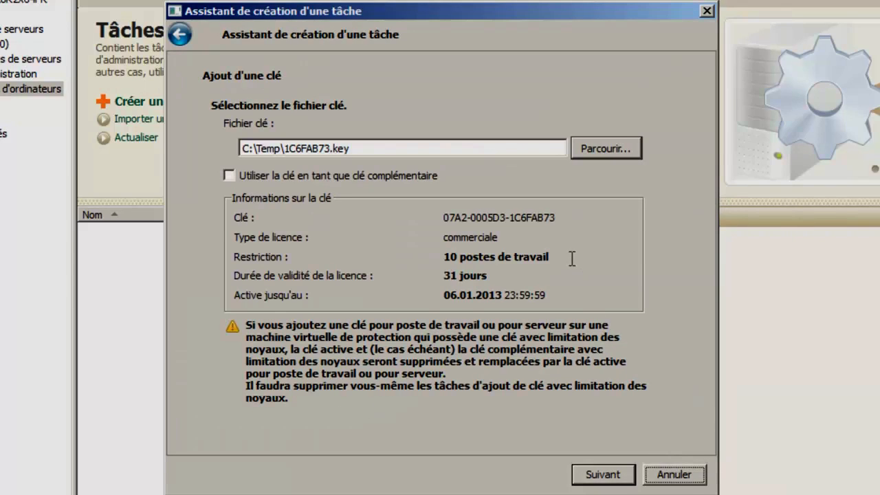
left_click(610, 479)
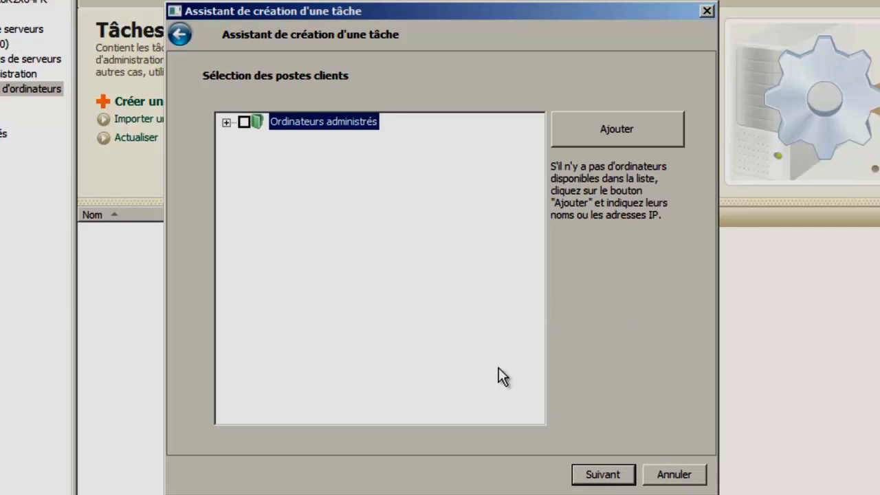
left_click(230, 119)
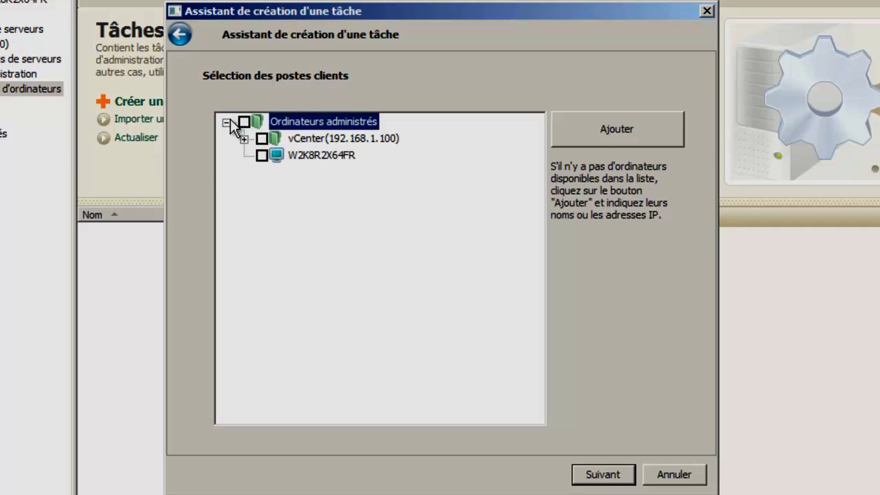
left_click(246, 140)
left_click(278, 157)
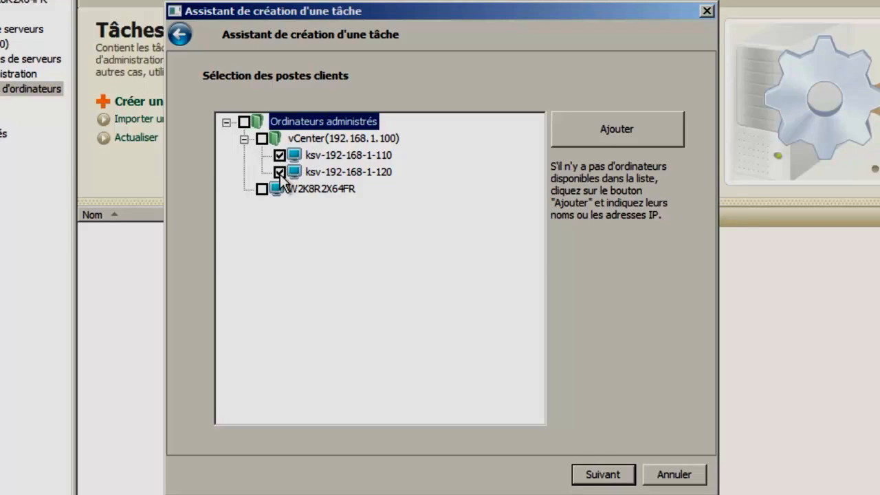
left_click(628, 481)
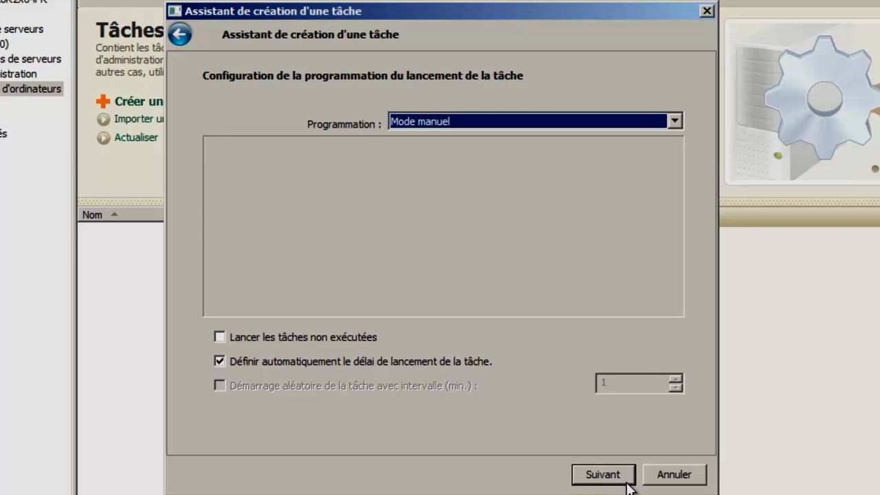
Keep the Mode manuel schedule and finish creating the licence task, with launch at the end of the wizard enabled.
left_click(675, 122)
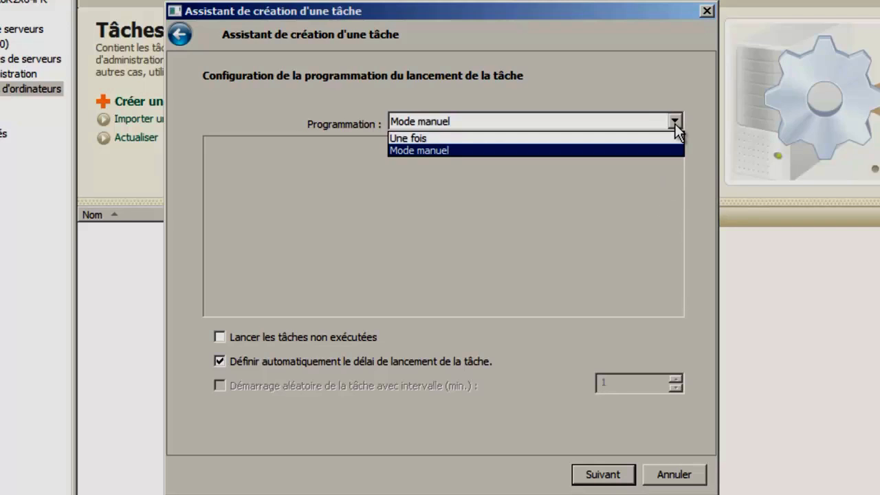
left_click(675, 123)
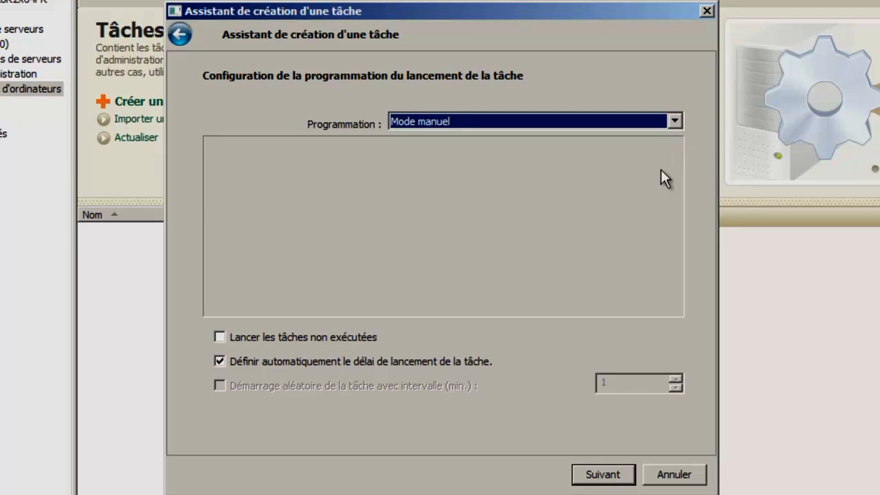
left_click(629, 478)
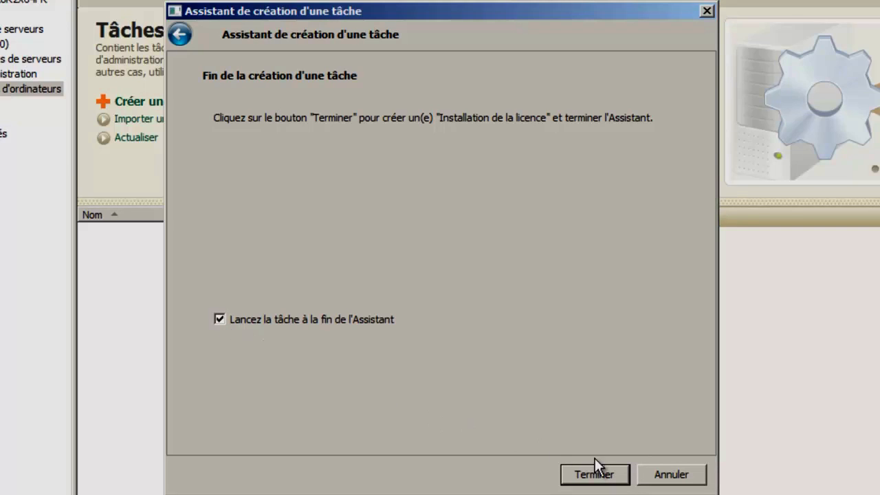
left_click(617, 475)
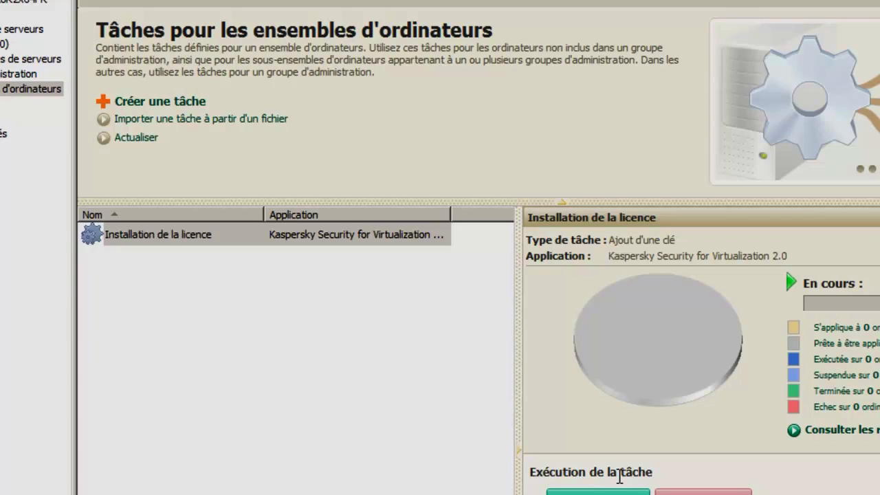
left_click(619, 491)
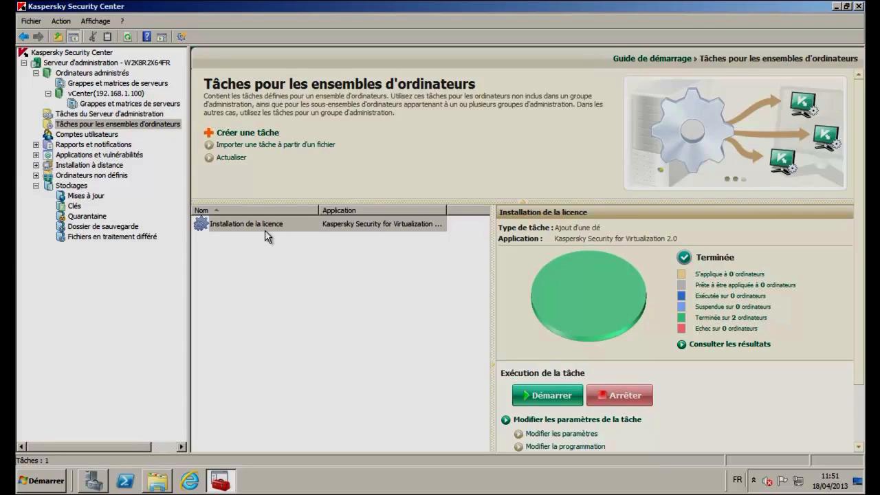
Start a group task for vCenter(192.168.1.100) named "Mise à jour des bases" with type Mise à jour under Kaspersky Security for Virtualization 2.0.
left_click(89, 95)
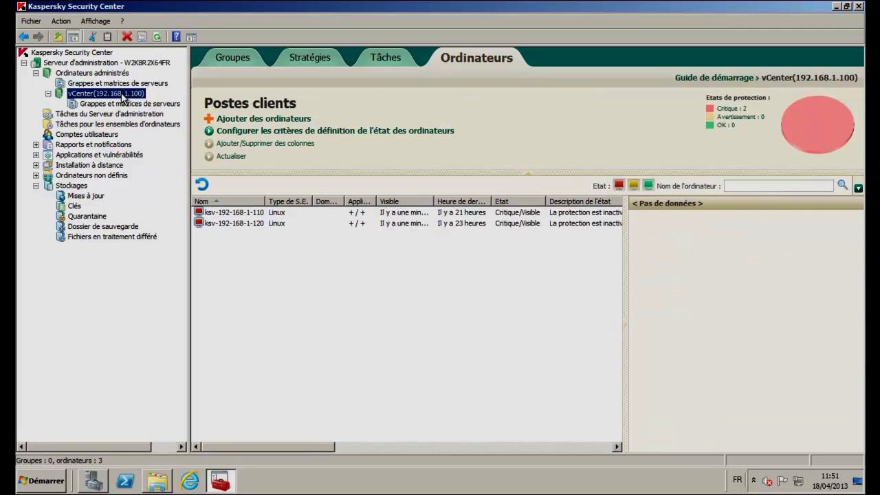
left_click(383, 61)
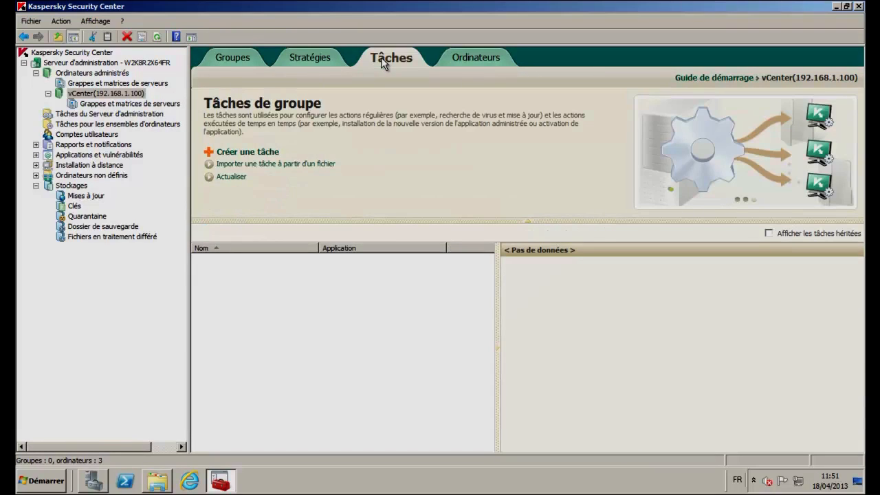
left_click(274, 154)
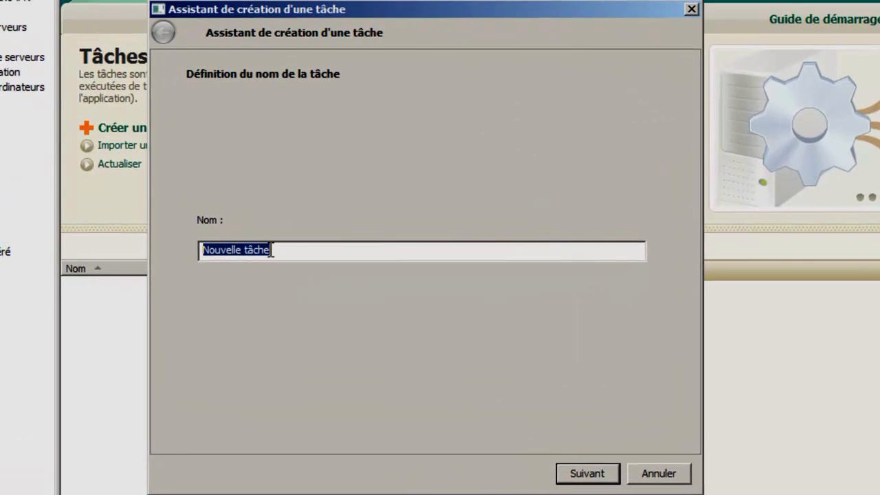
left_click_drag(273, 250, 202, 253)
type("Mise à jour des bases")
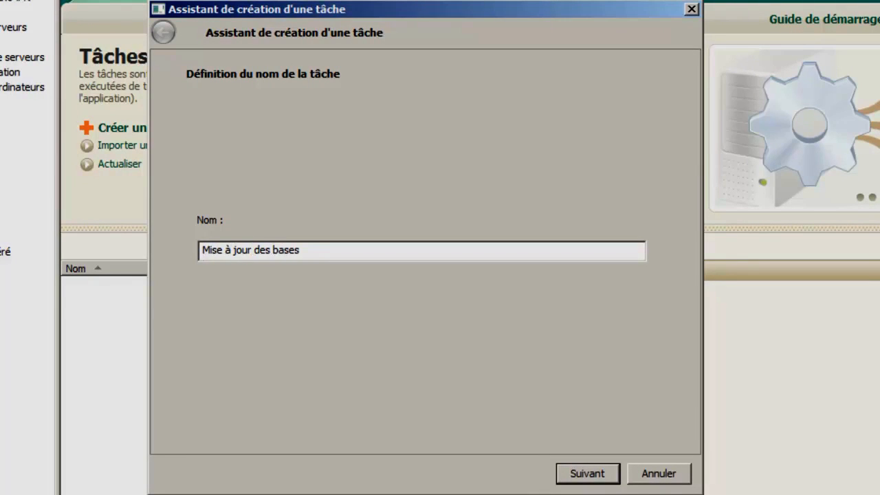
left_click(609, 479)
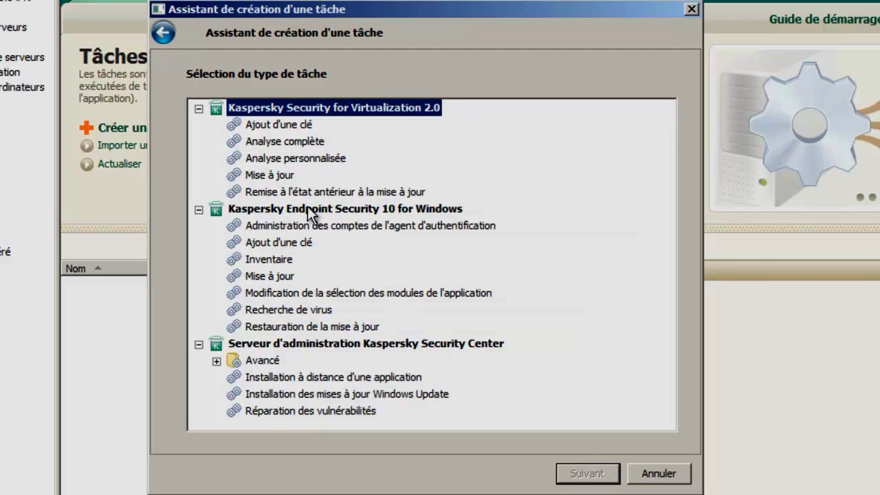
left_click(290, 179)
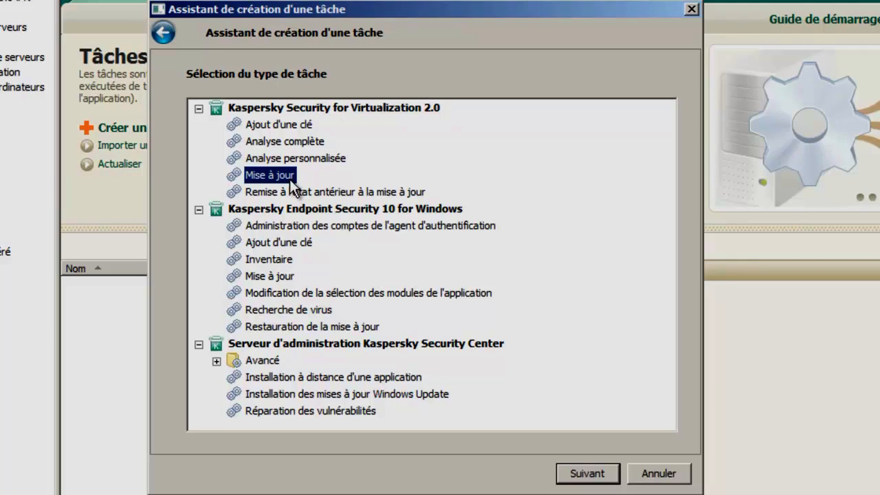
left_click(601, 482)
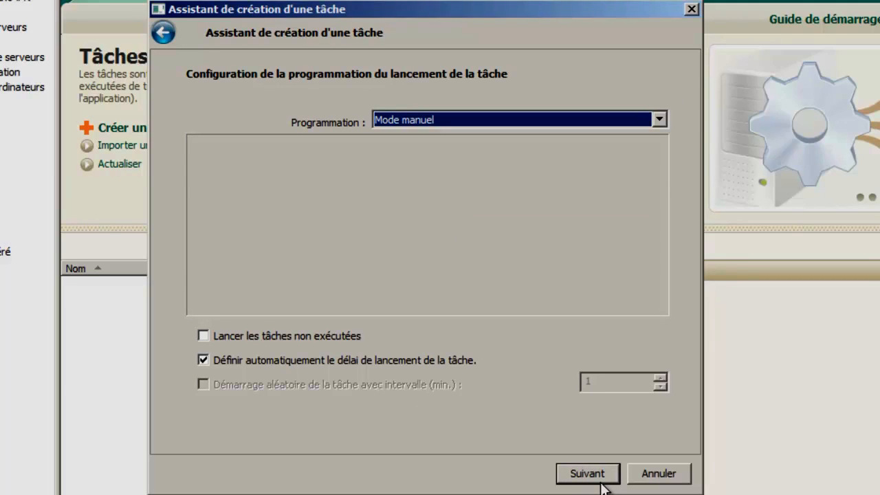
Set the update task's schedule to "Lors du téléchargement des mises à jour dans le stockage".
left_click(660, 121)
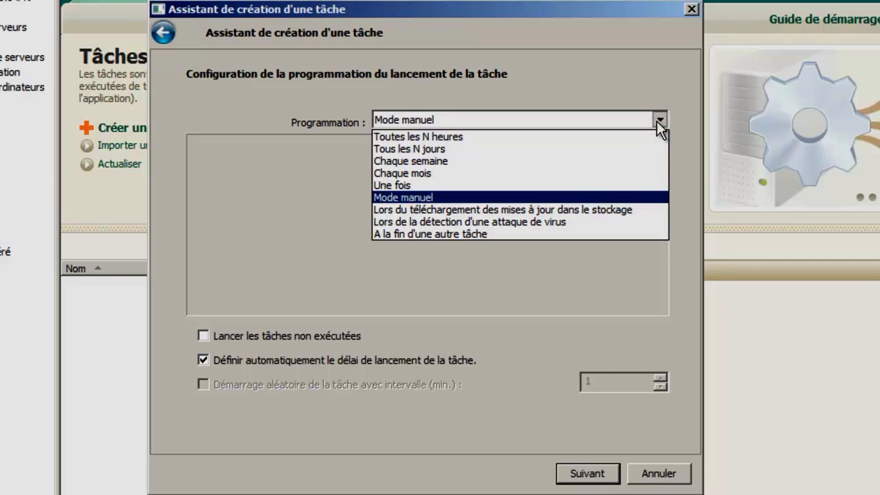
left_click(652, 215)
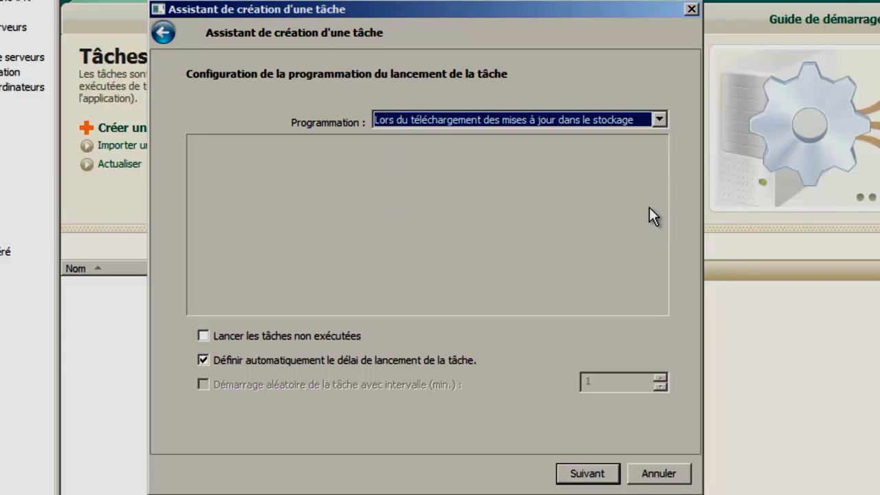
left_click(614, 475)
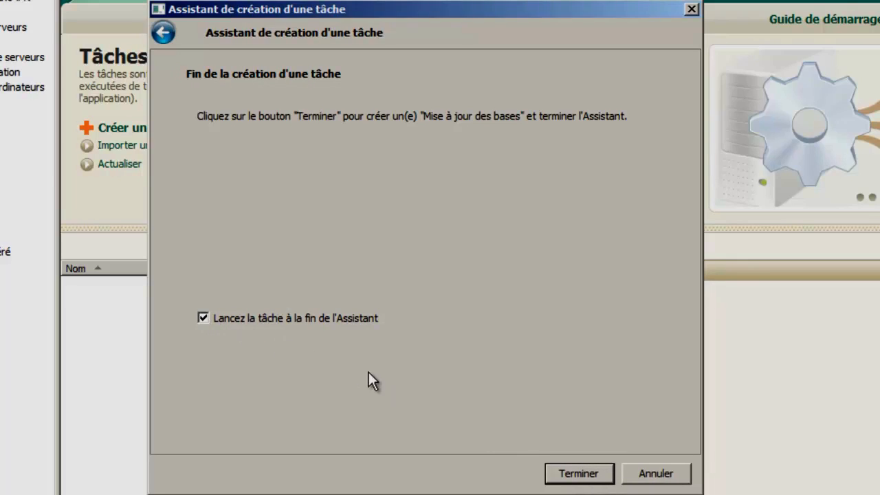
Finish creating the update task with immediate launch enabled and review its execution results.
left_click(601, 476)
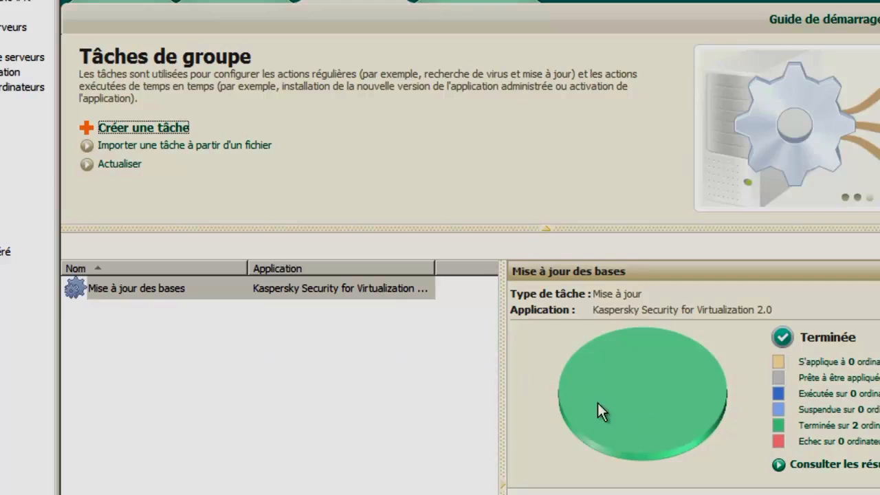
left_click(807, 468)
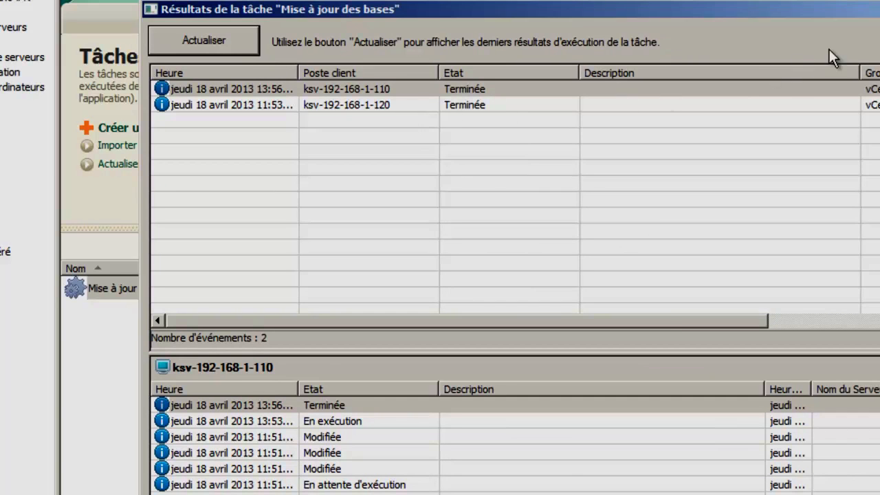
key("Escape")
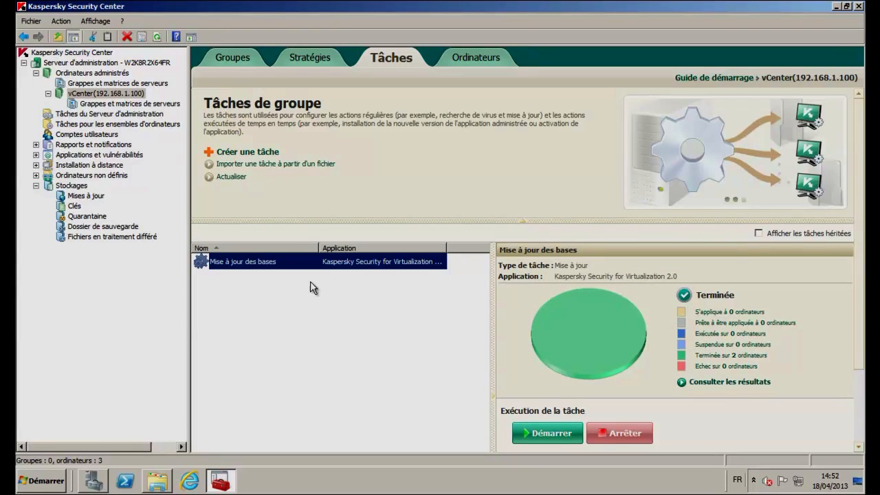
Start a group task for vCenter(192.168.1.100) named "Analyse" with type Analyse complète under Kaspersky Security for Virtualization 2.0.
left_click(260, 159)
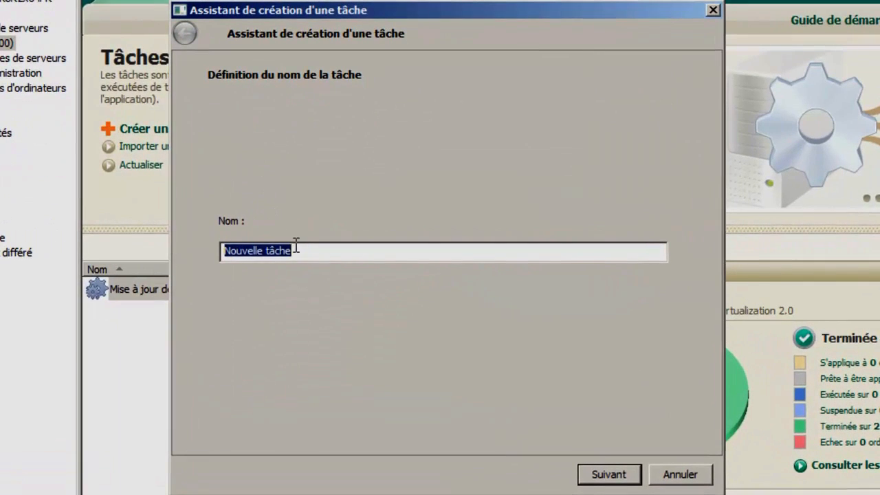
left_click_drag(334, 237, 226, 250)
type("Analyse")
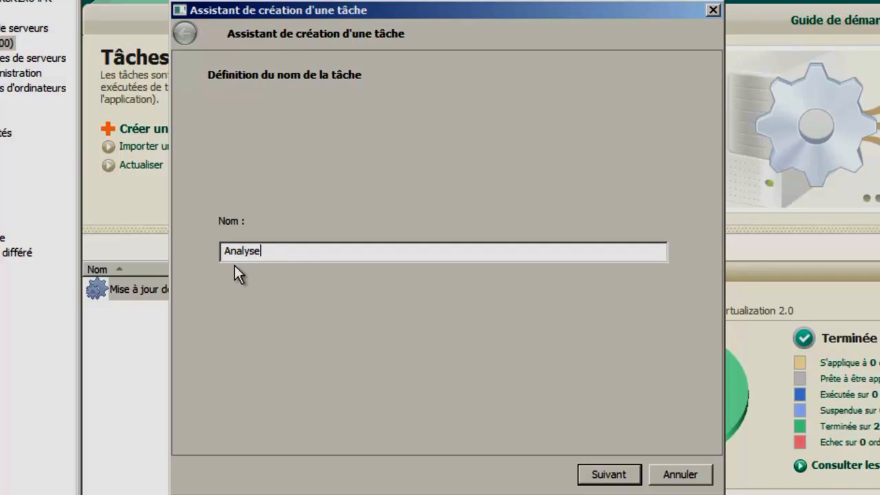
left_click(594, 477)
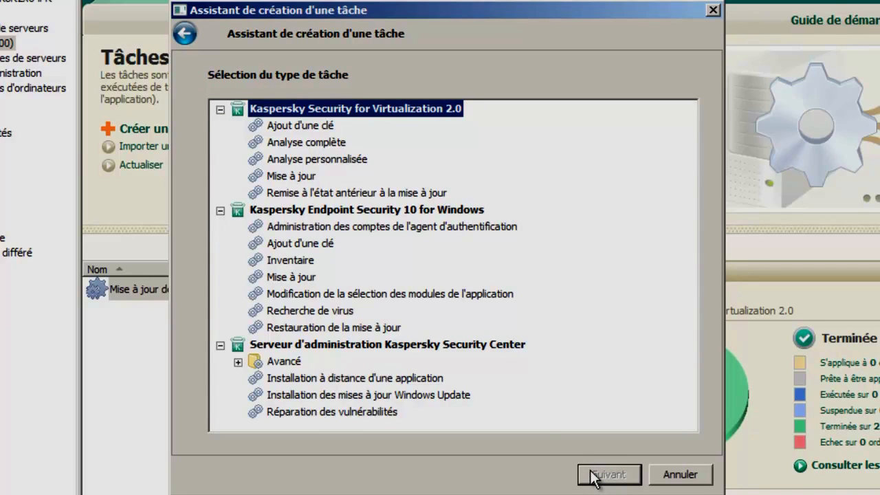
left_click(322, 144)
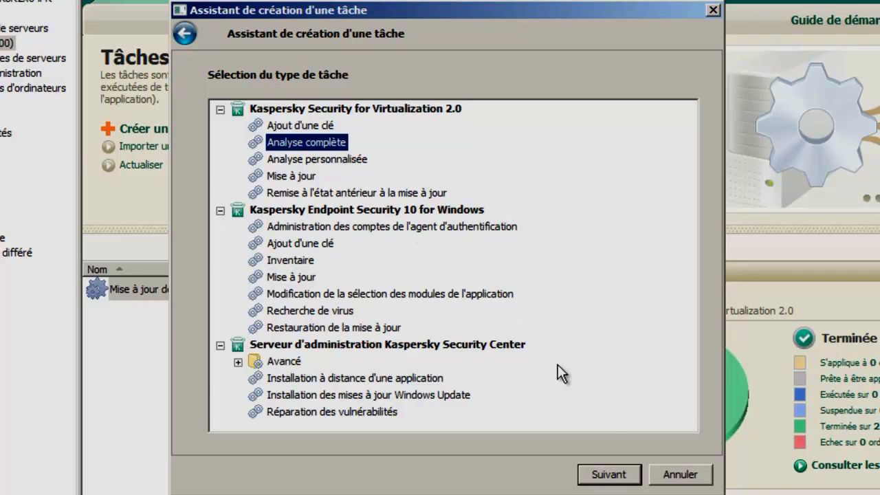
left_click(628, 474)
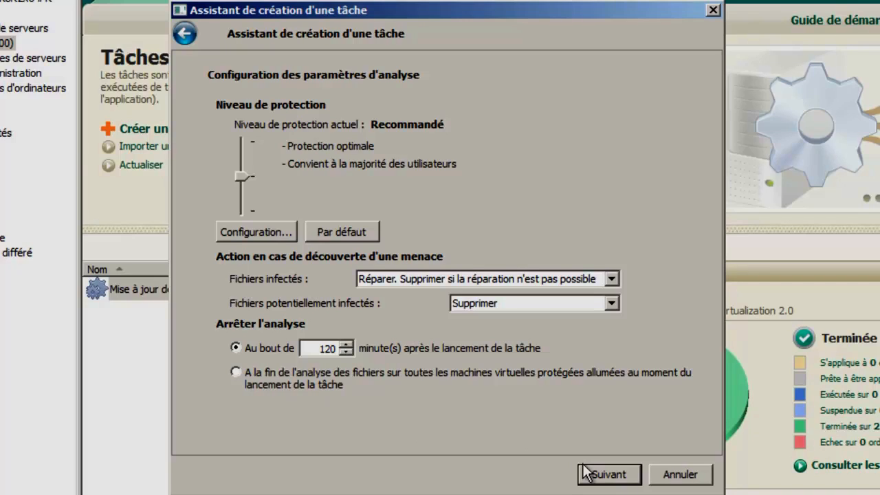
Keep the default scan settings, scope and Mode manuel schedule, and finish creating the Analyse task without launching it.
left_click(608, 475)
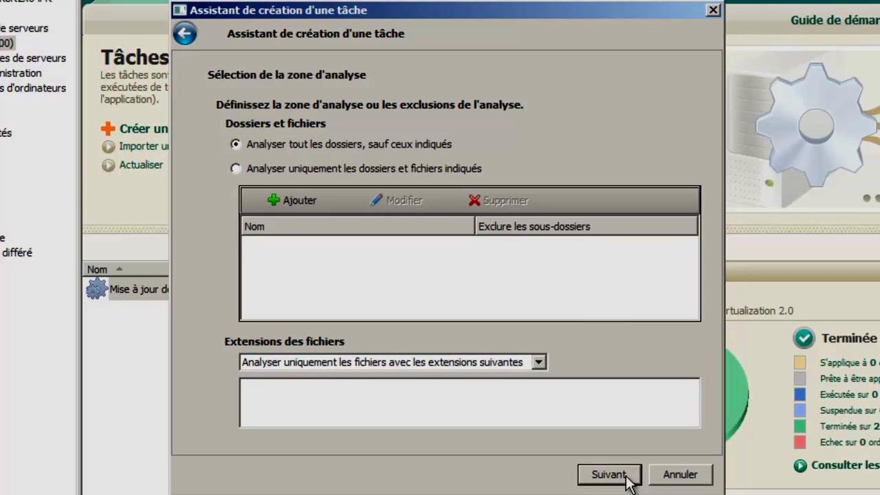
left_click(609, 475)
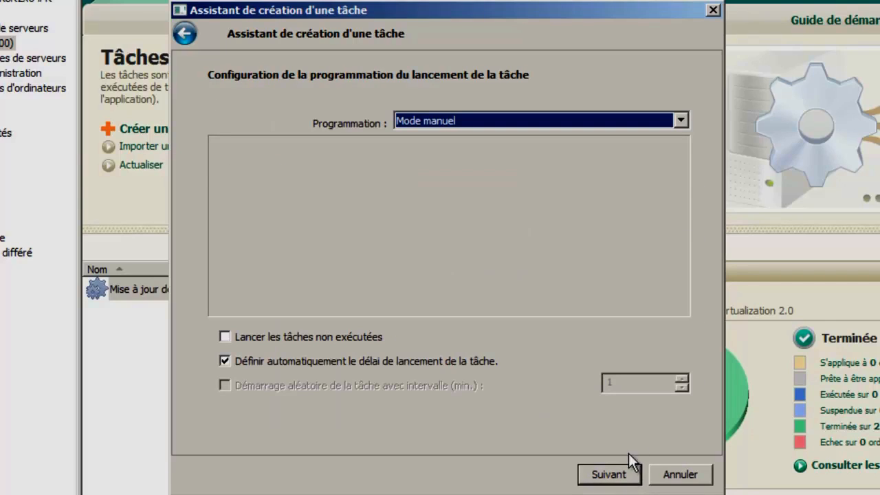
left_click(680, 122)
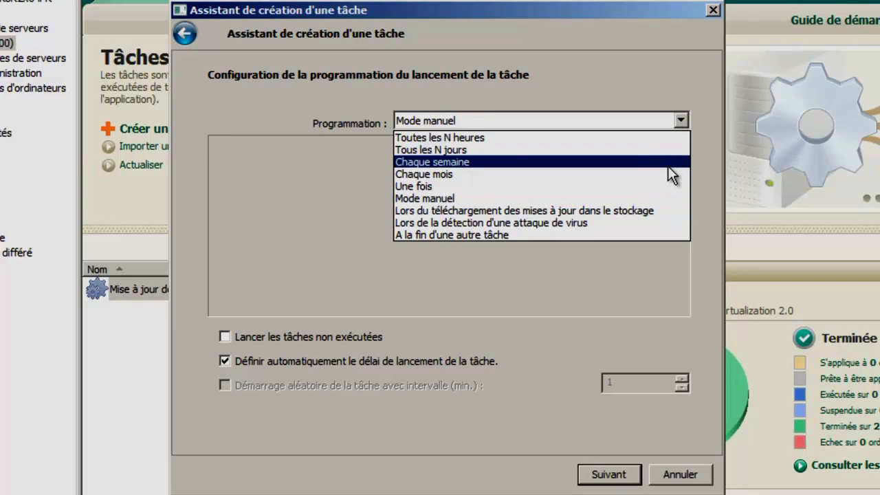
left_click(667, 199)
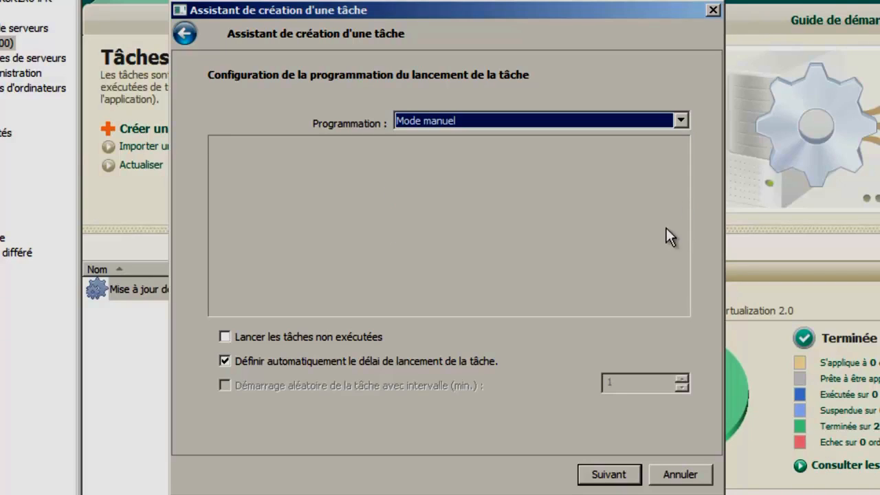
left_click(639, 482)
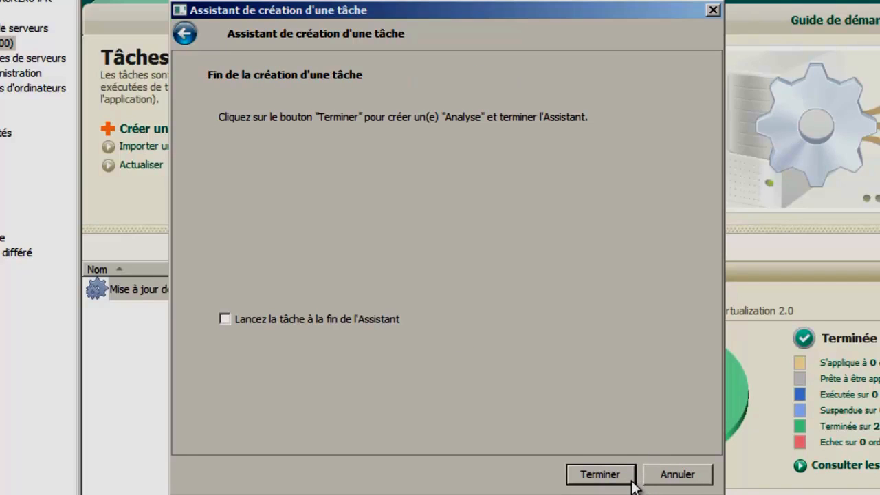
left_click(631, 483)
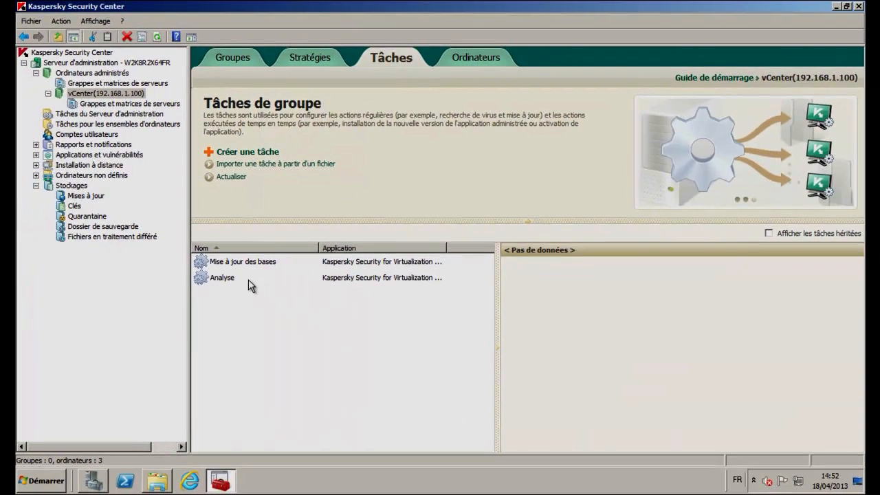
left_click(248, 279)
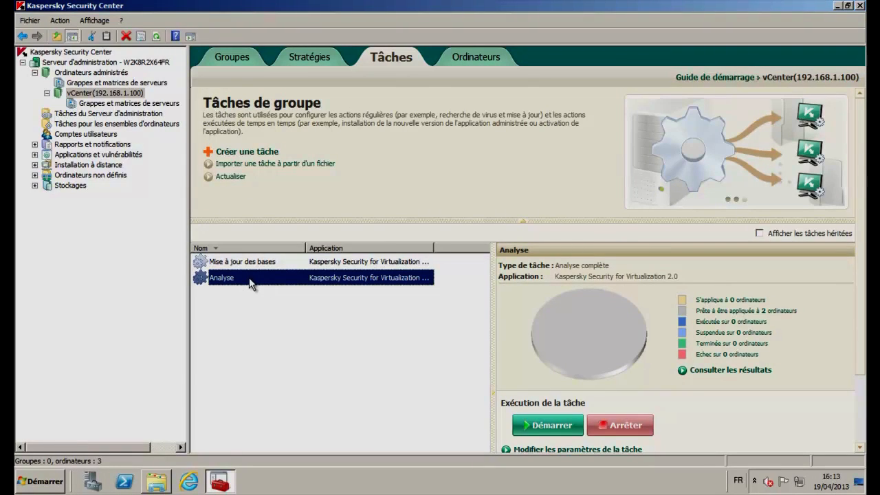
Start a group policy named "Stratégie de protection - Kaspersky Security for Virtualization" for the application Kaspersky Security for Virtualization 2.0.
left_click(309, 57)
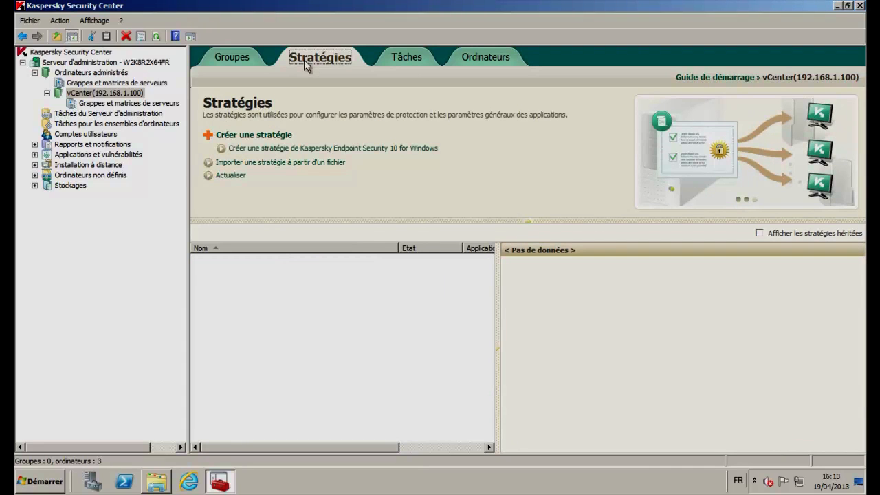
left_click(277, 141)
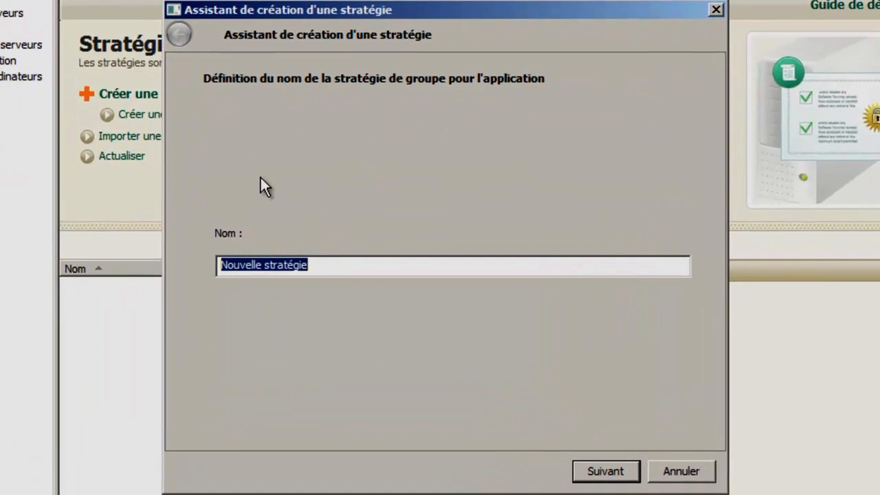
left_click_drag(317, 265, 211, 269)
type("S")
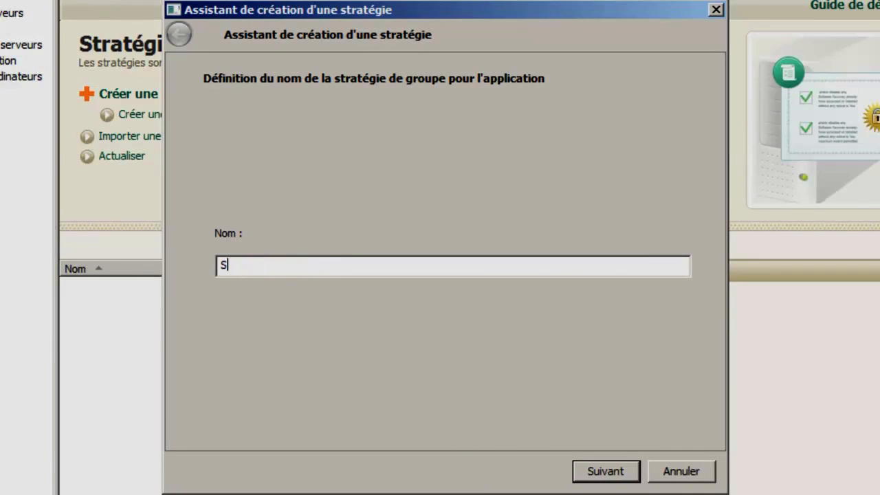
type("tratégie de pr")
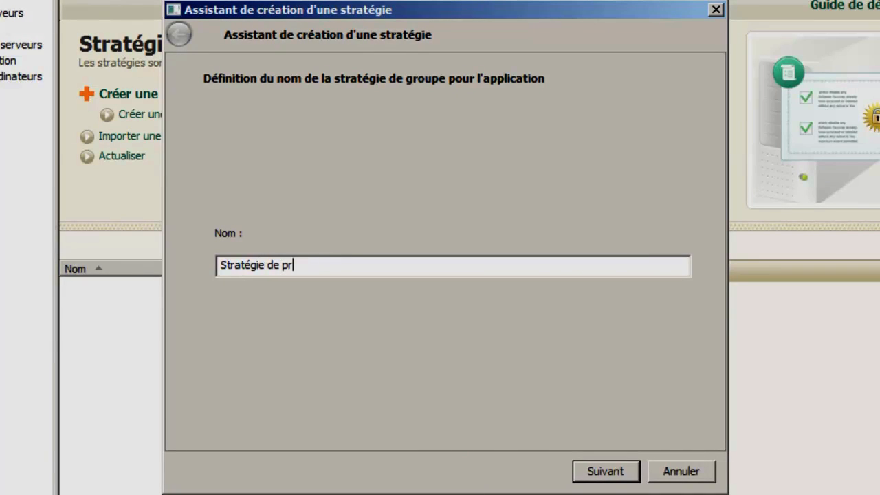
type("otection - Kaspersky Secur")
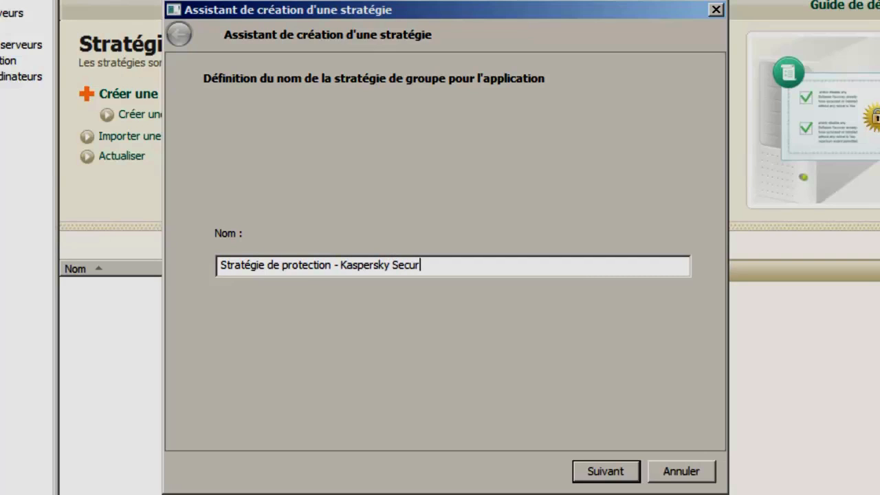
type("ity for Virtualization")
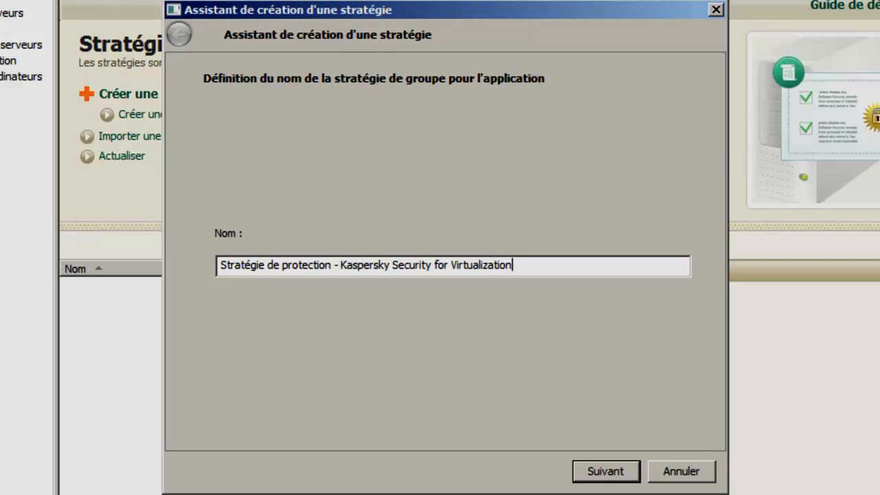
left_click(576, 481)
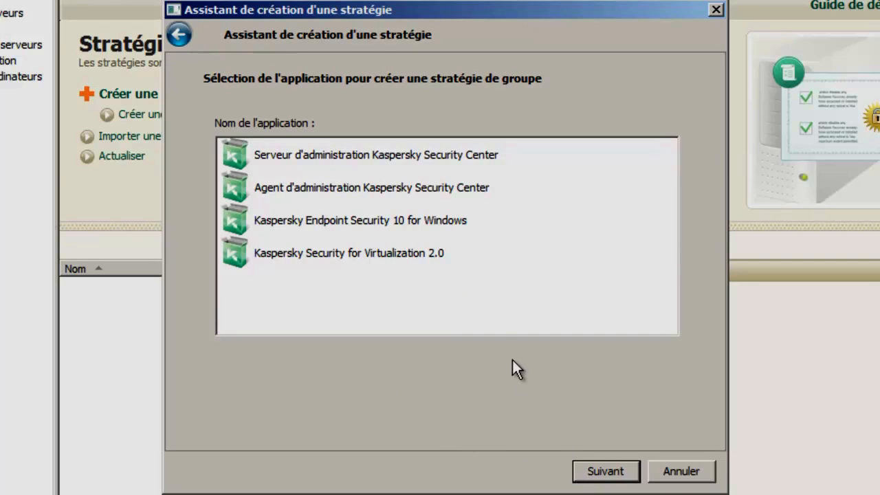
left_click(438, 255)
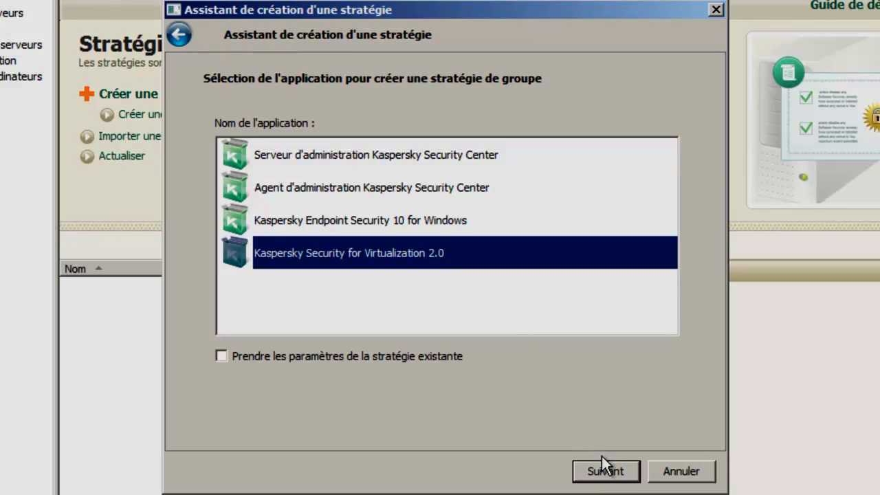
left_click(615, 479)
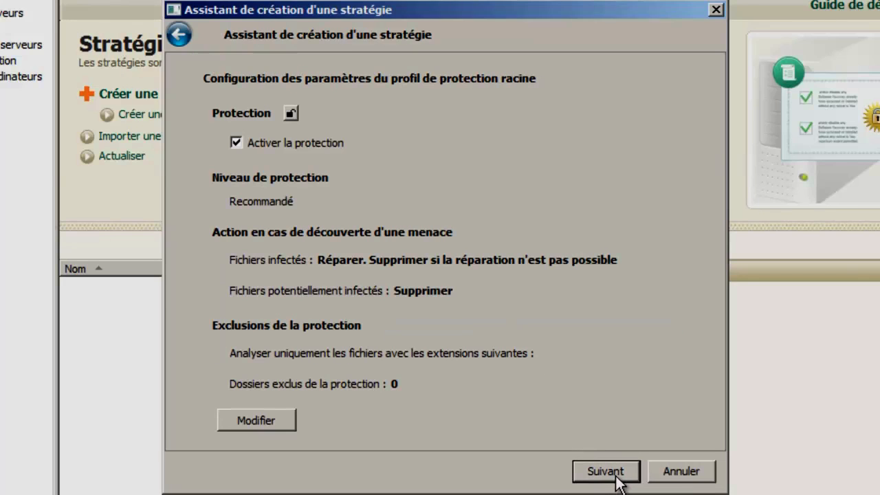
Keep the default root protection profile, accept the Kaspersky Security Network terms, and finish creating the policy as Stratégie active.
left_click(617, 480)
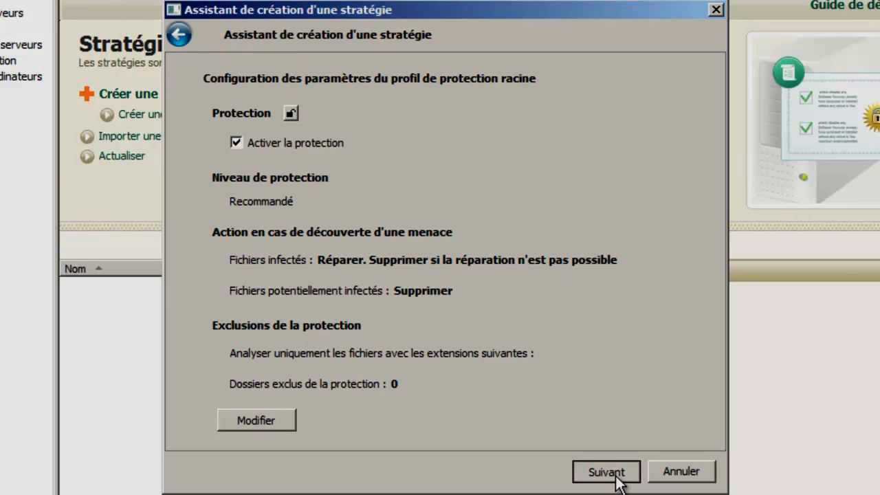
left_click(617, 482)
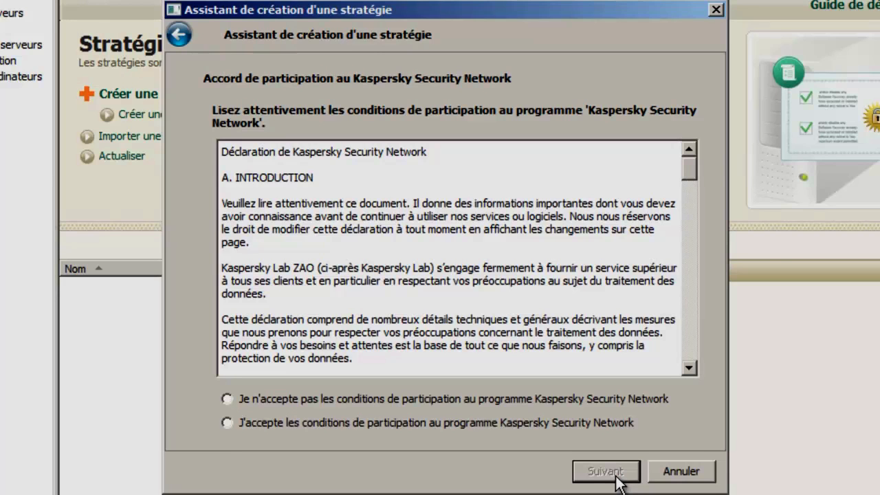
left_click(227, 423)
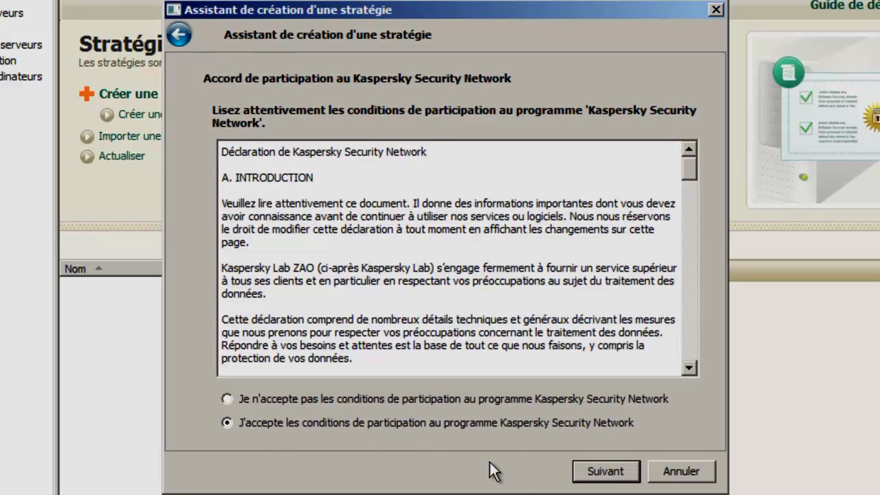
left_click(629, 479)
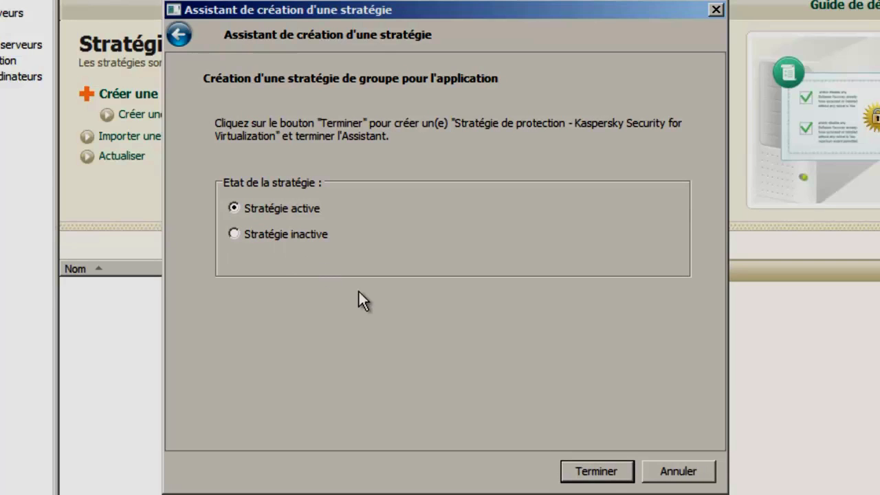
left_click(608, 476)
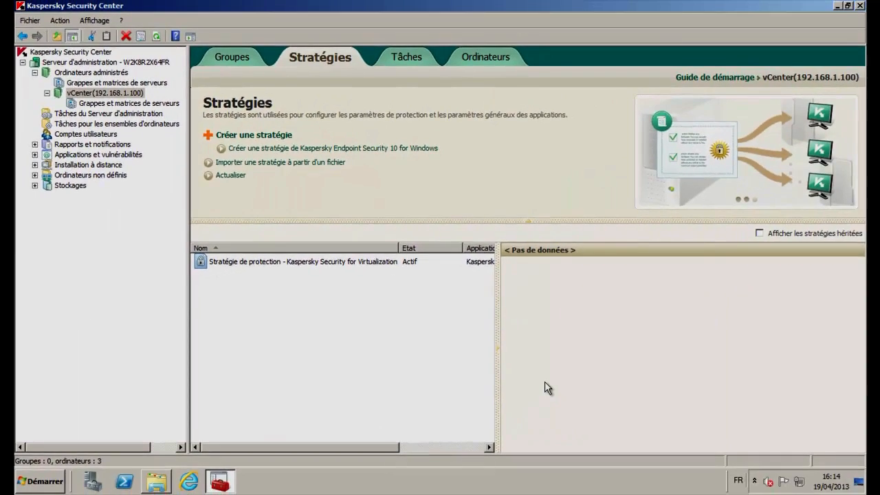
Open the new protection policy's properties and review the protection settings of its Profil de protection racine.
left_click(234, 270)
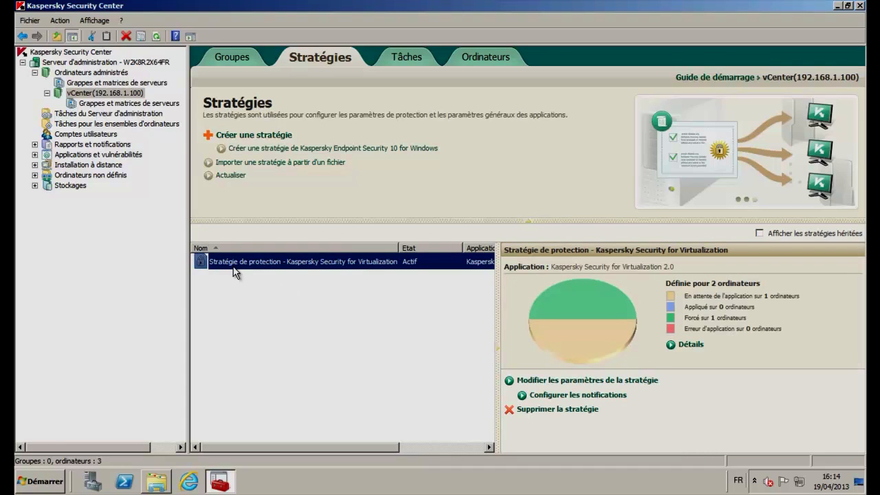
right_click(233, 267)
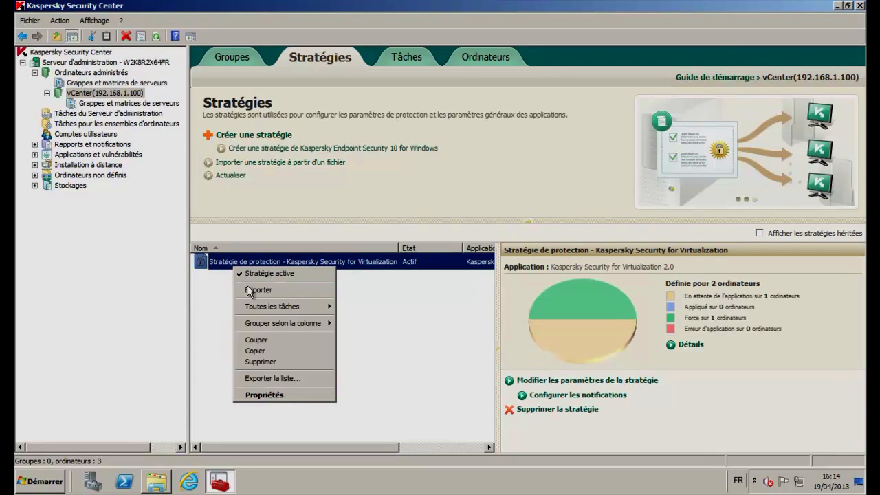
left_click(254, 396)
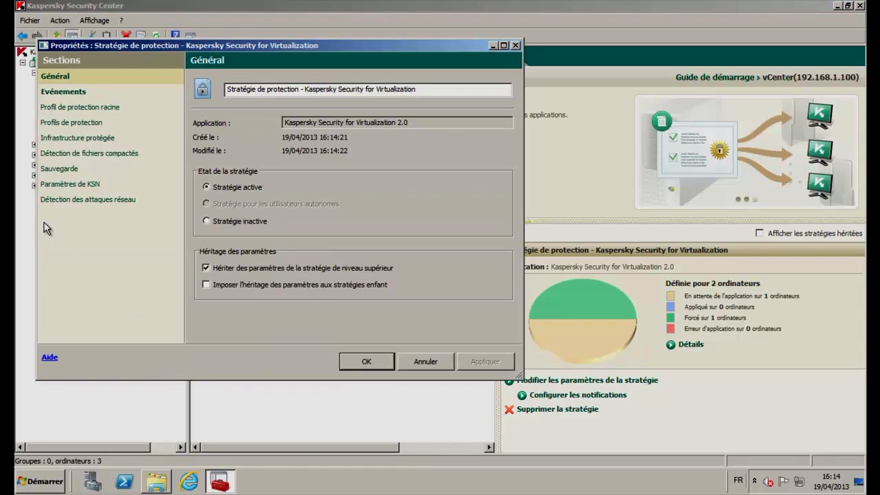
left_click(47, 109)
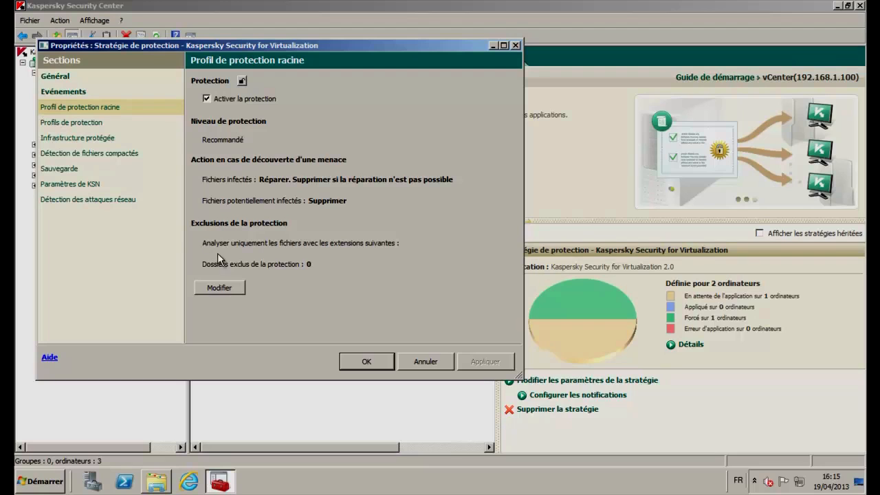
left_click(243, 285)
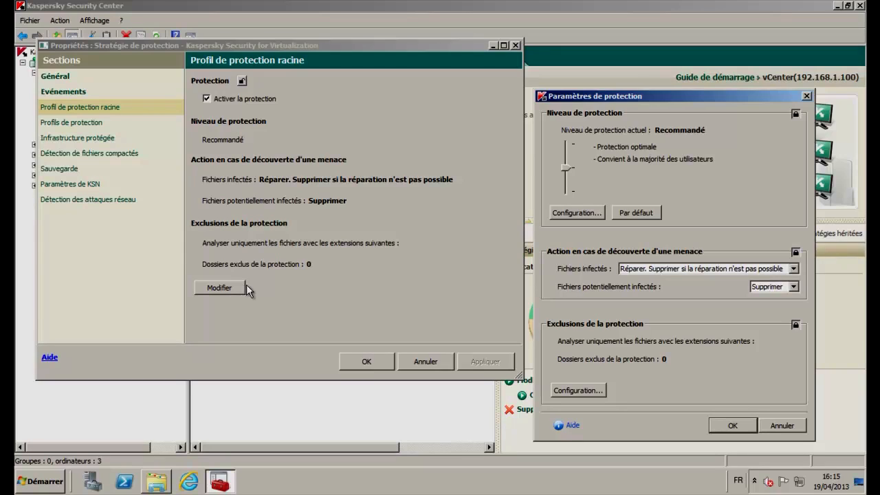
left_click(740, 427)
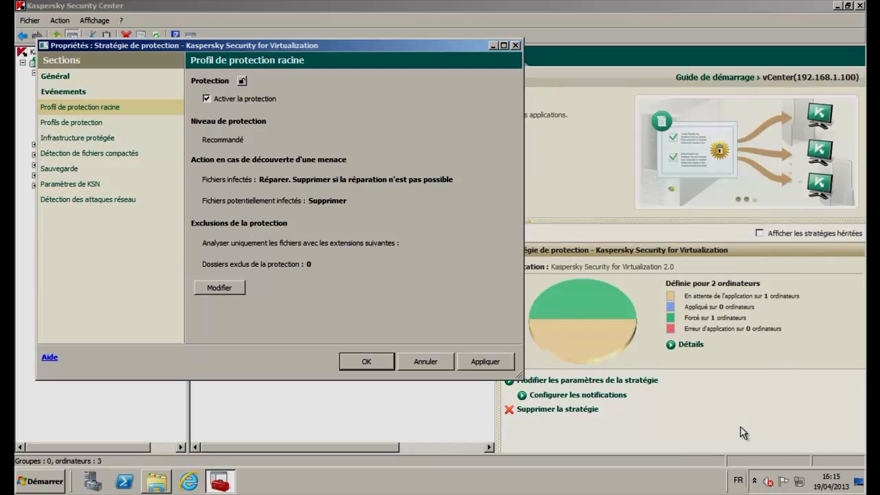
Add a protection profile named "Serveur de bases de données" to the policy.
left_click(101, 127)
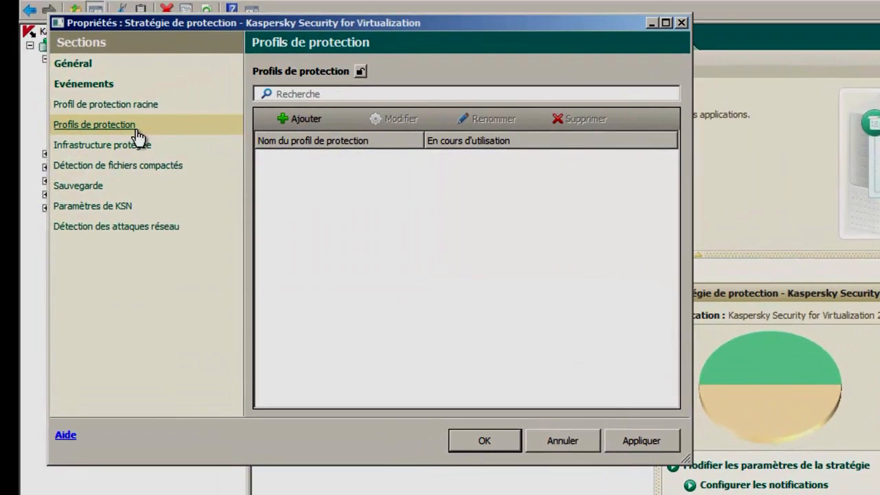
left_click(309, 120)
type("Serveur")
type(" de bases d")
type("e données")
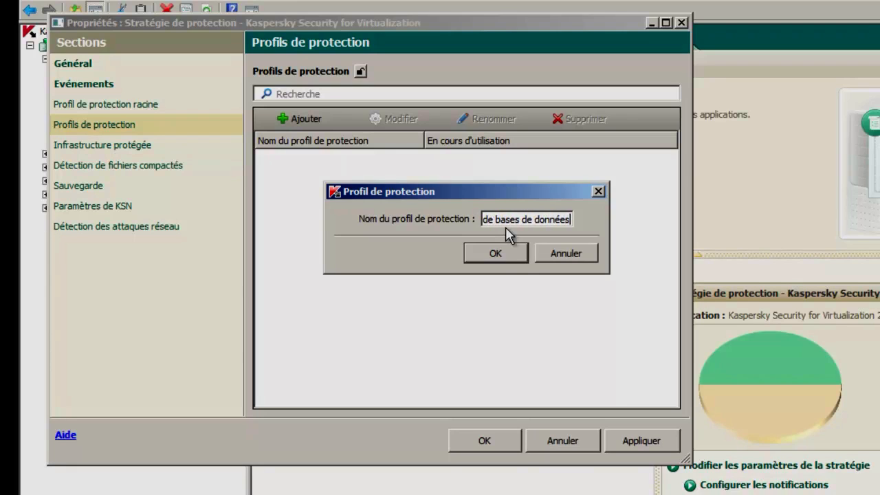
left_click(515, 256)
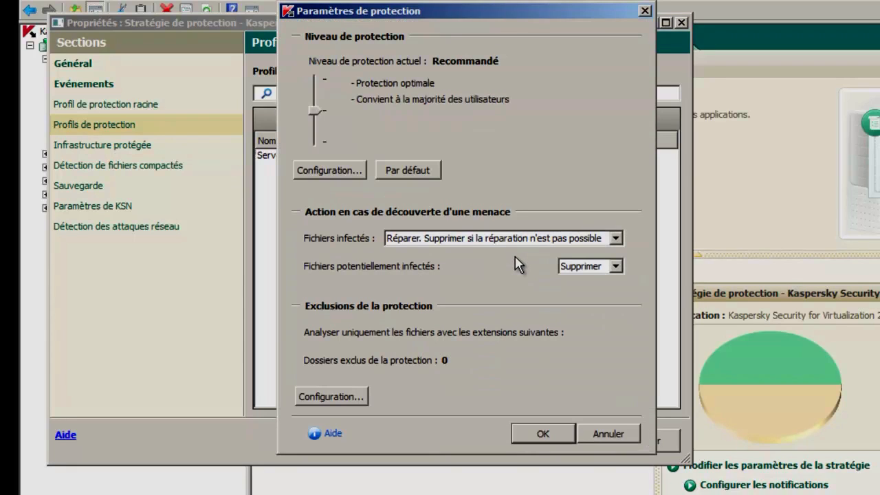
Set the profile's protection exclusions to scan everything except files with the extensions ldf,mdf,ndf,dbf,rdo,ctl,bak,trn.
left_click(363, 400)
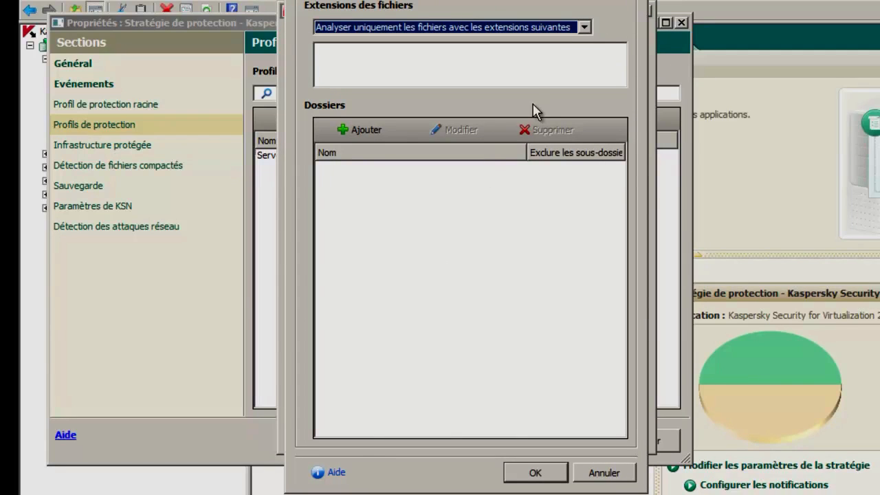
left_click(584, 27)
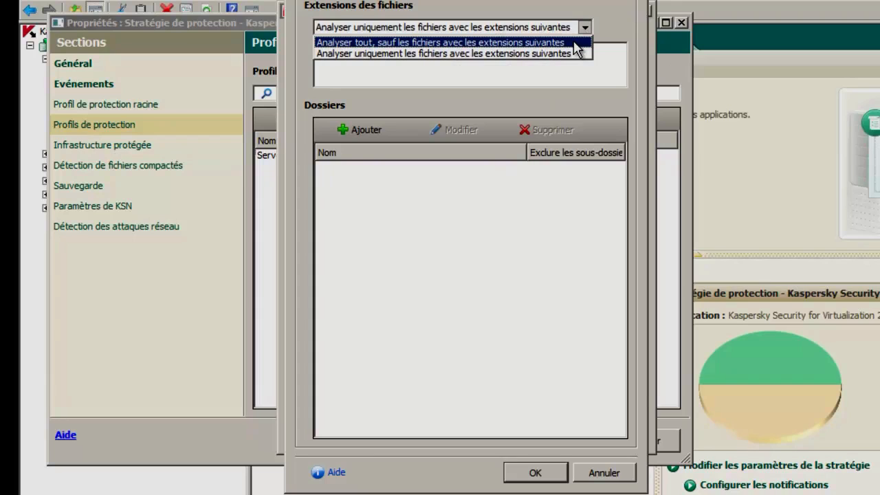
left_click(574, 43)
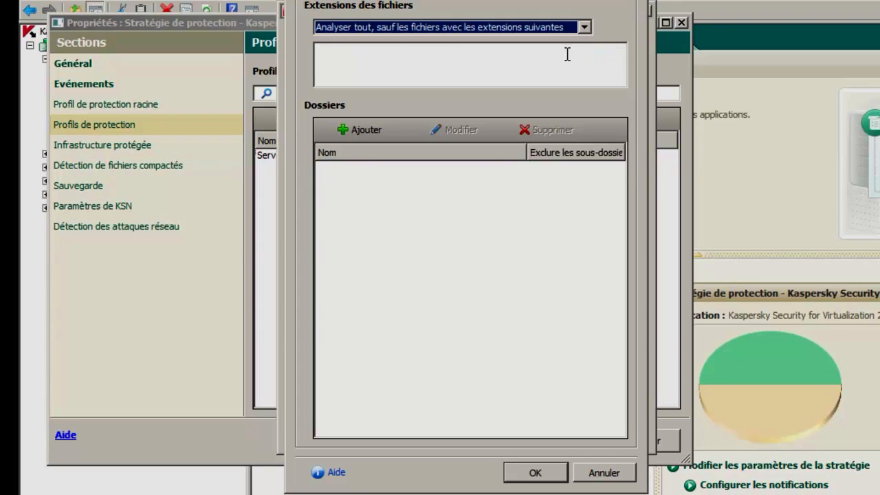
left_click(566, 54)
type("ldf,mdf,ndf,db")
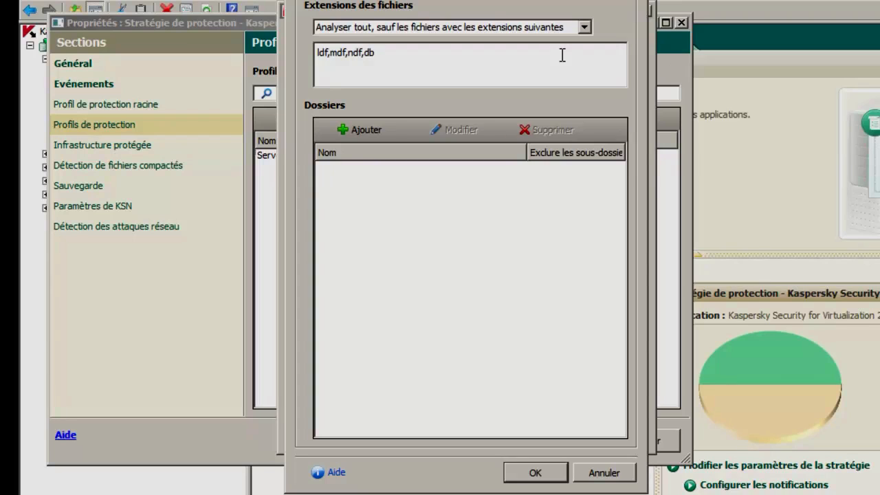
type("f,rdo,ctl,bak,trn")
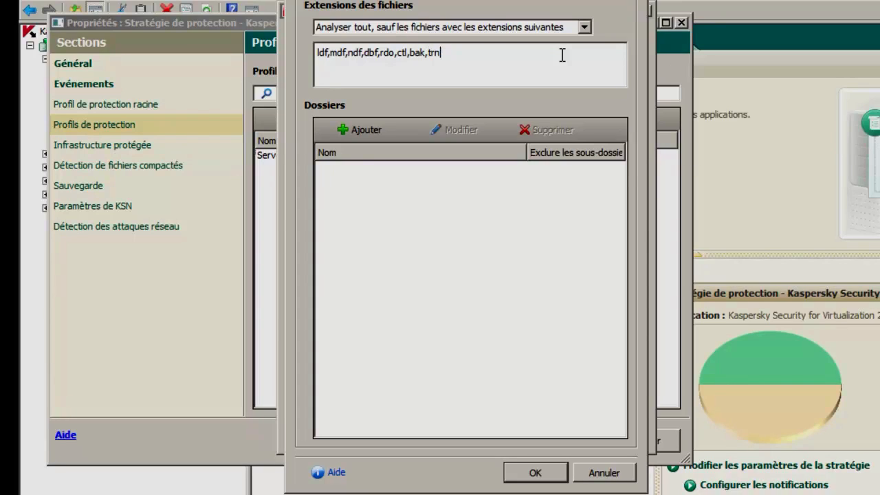
Exclude the folders C:\Program Files\MySQL and C:\Program Files\Microsoft SQL Server with their subfolders, and accept the profile's protection settings.
left_click(372, 129)
type("C:\\Program Files\\MySQL")
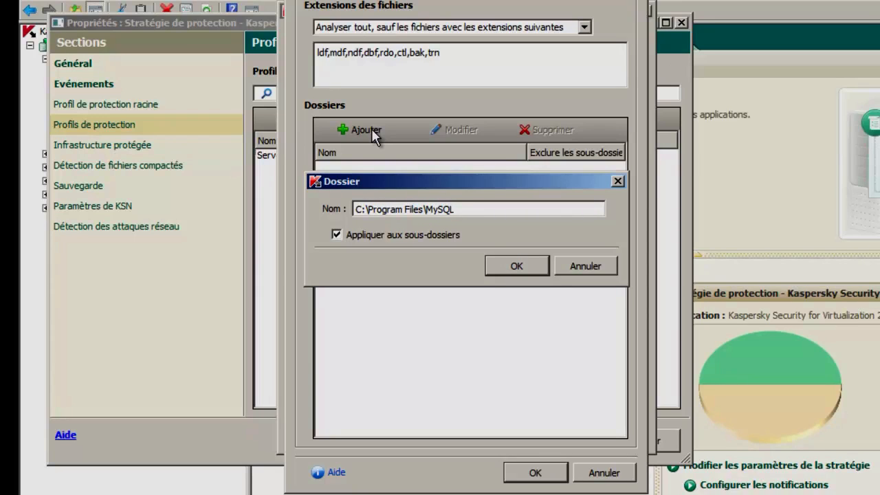
left_click(523, 270)
left_click(385, 133)
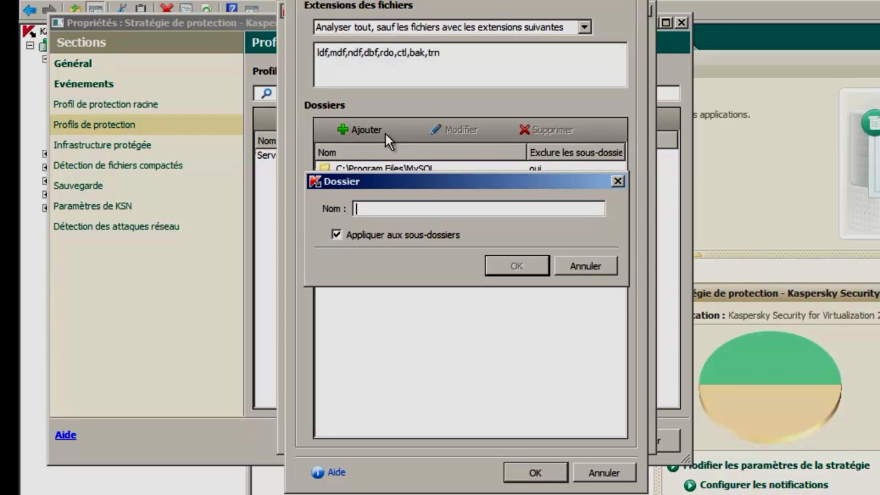
type("C")
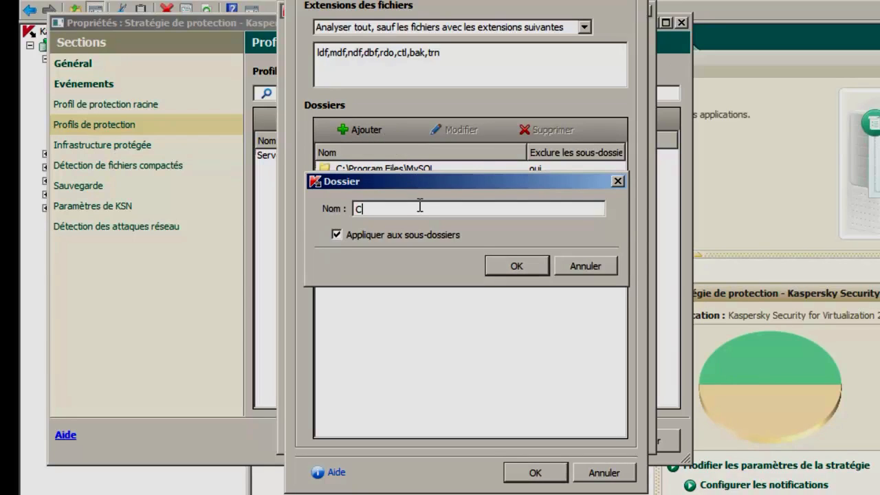
type(":\\Program Files\\Microsoft SQL Server")
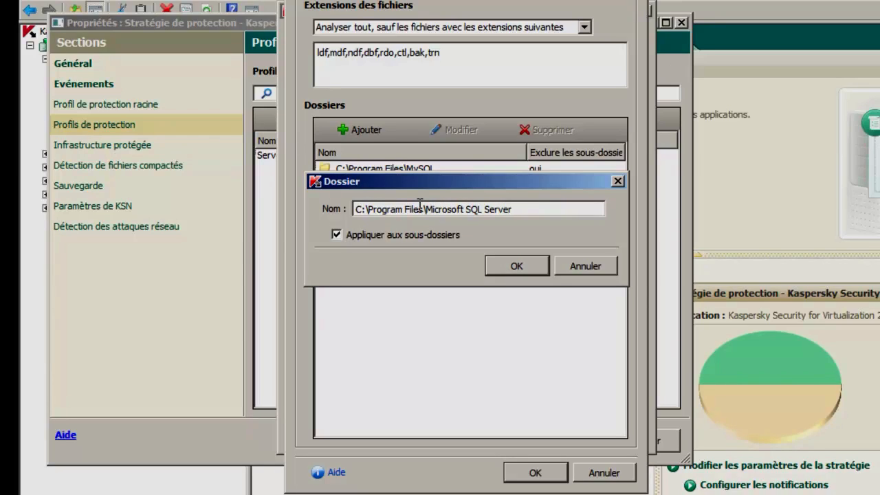
left_click(535, 268)
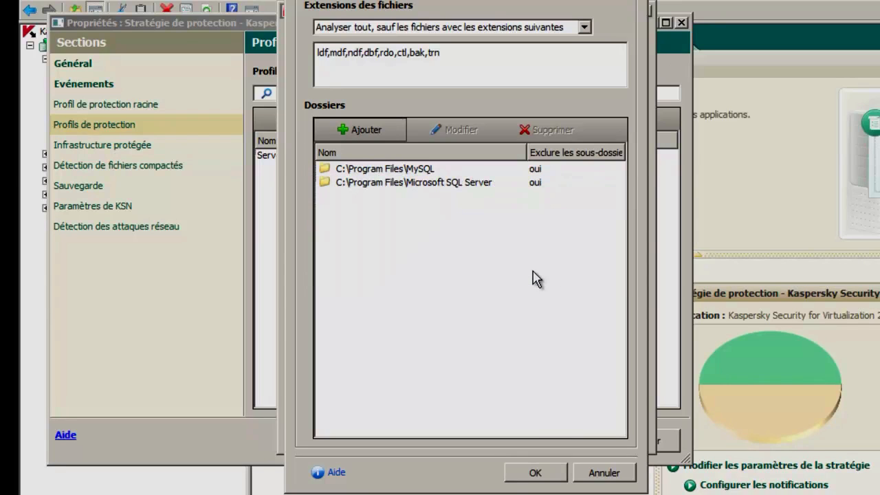
left_click(536, 481)
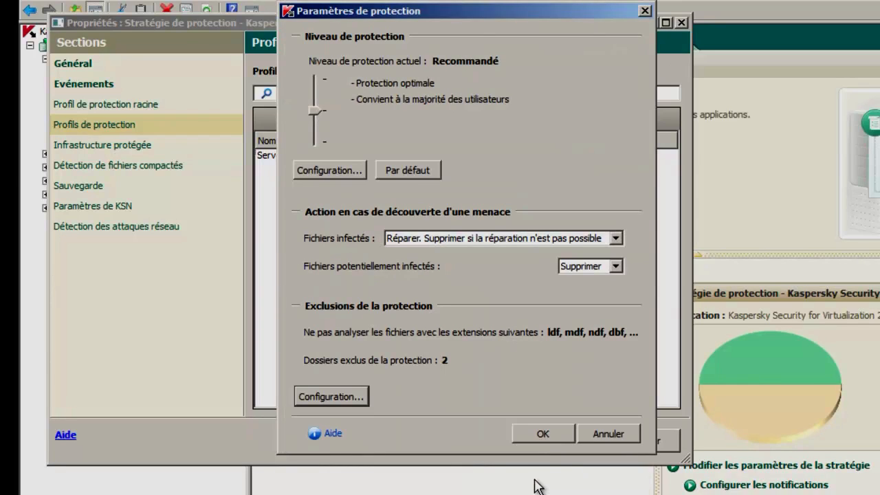
left_click(538, 438)
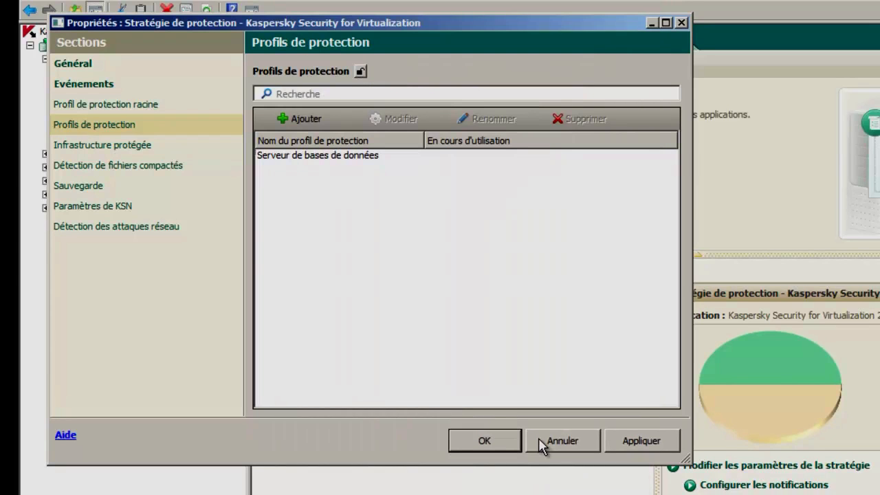
Connect the policy's protected infrastructure to the VMware vCenter Server at 192.168.1.100 as root, entering the account password and choosing to save it.
left_click(359, 158)
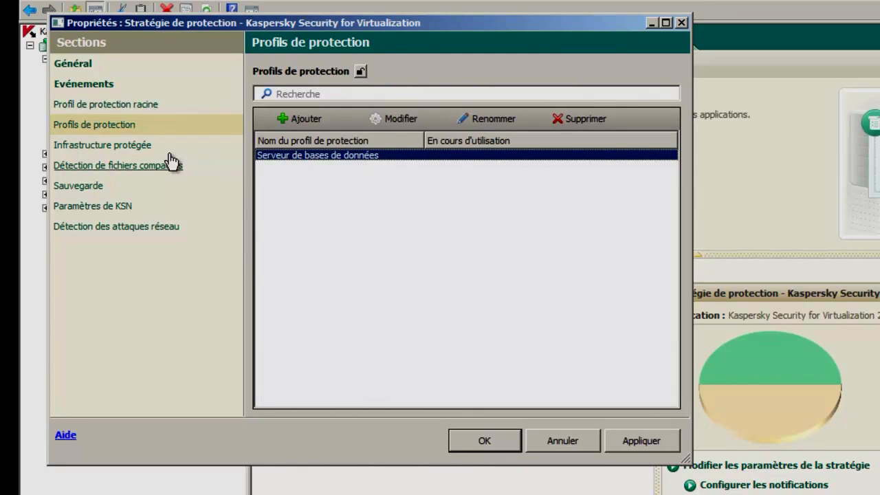
left_click(122, 151)
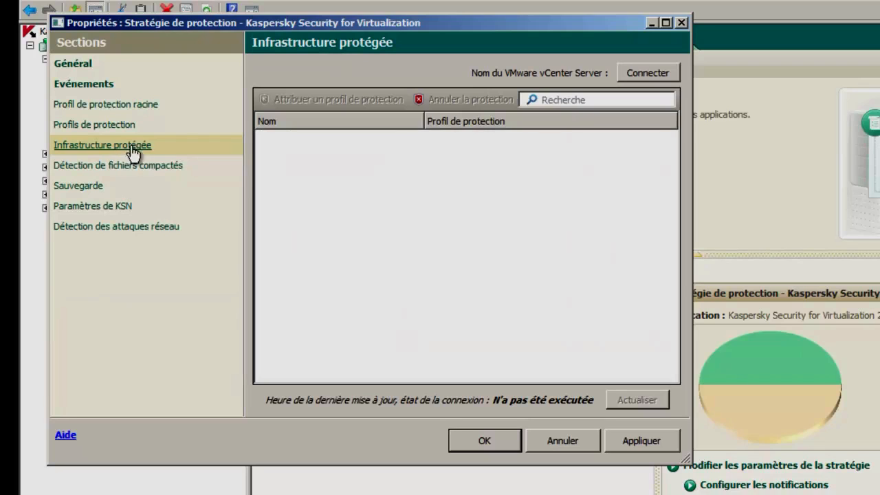
left_click(626, 81)
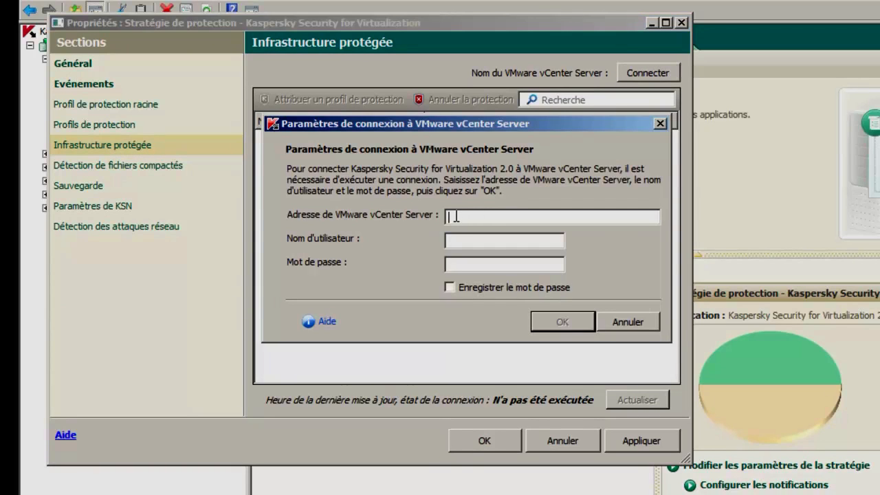
type("192.168.1.100")
left_click(461, 239)
type("root")
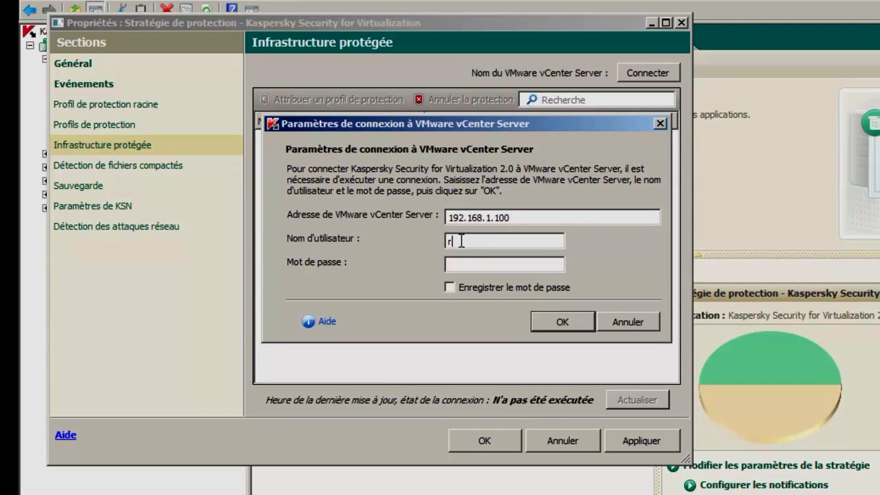
left_click(454, 262)
type("******")
left_click(450, 287)
left_click(556, 322)
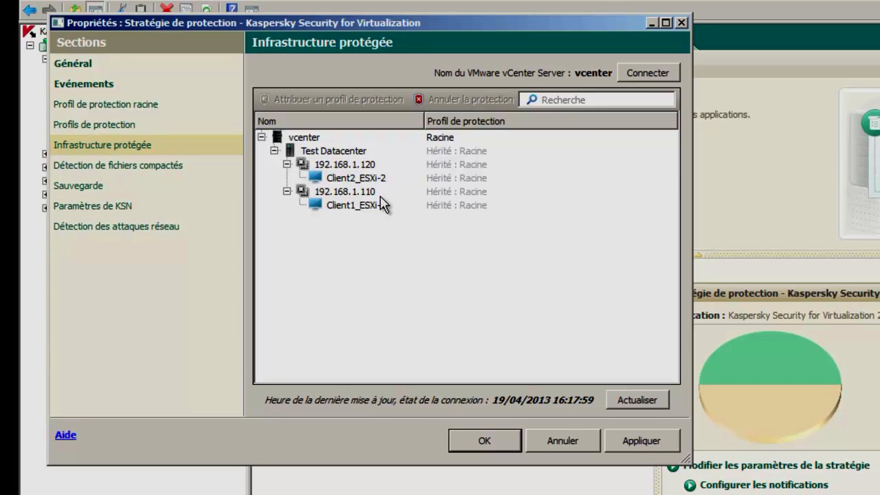
Assign the protection profile "Serveur de bases de données" to the virtual machine Client2_ESXi-2 and save the policy properties.
left_click(360, 181)
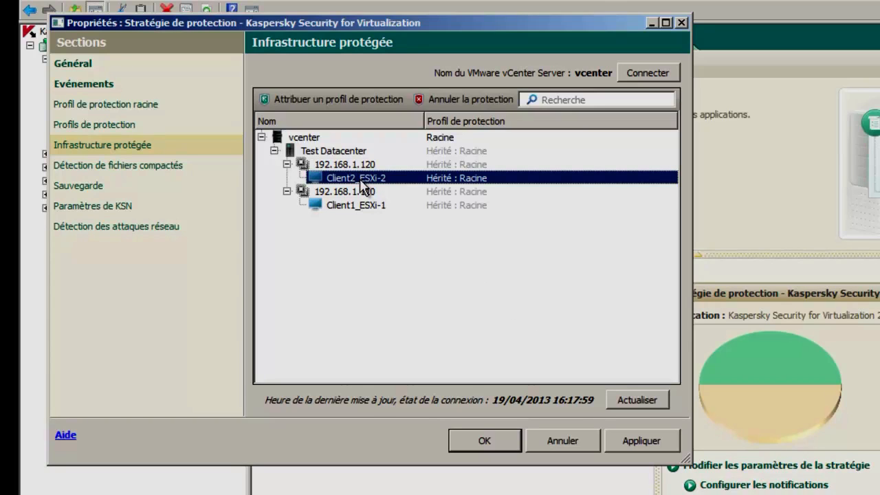
left_click(356, 112)
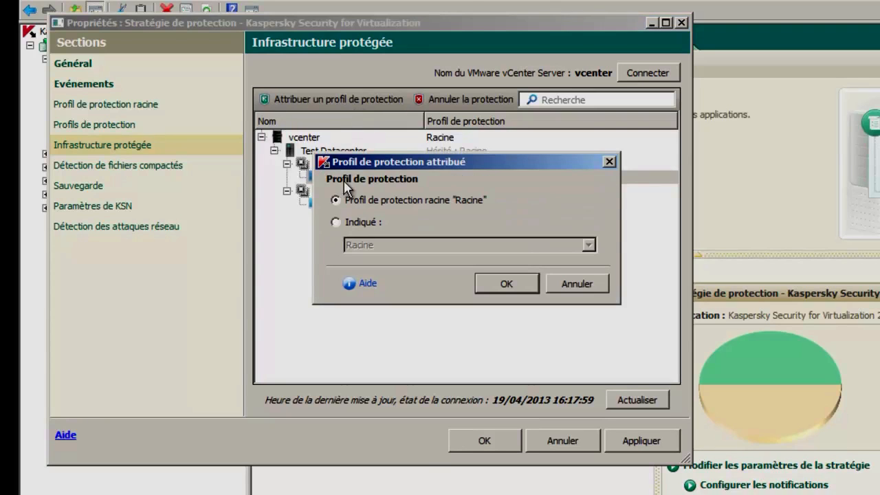
left_click(336, 222)
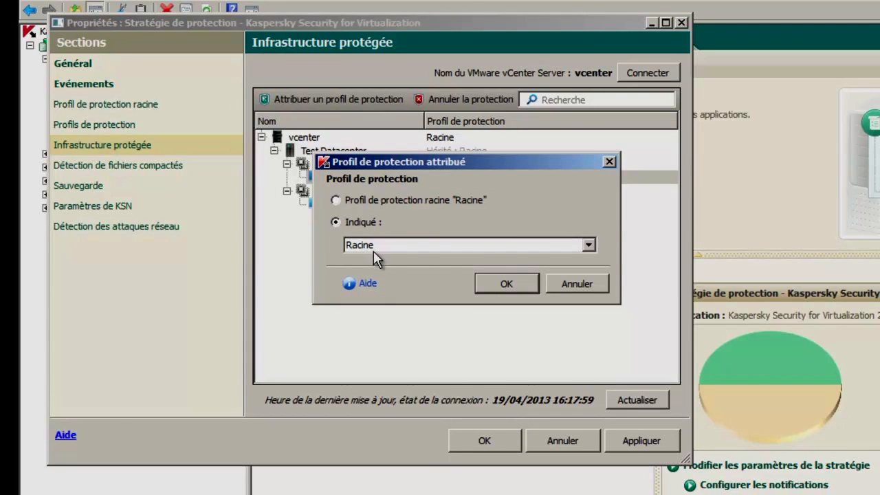
left_click(588, 245)
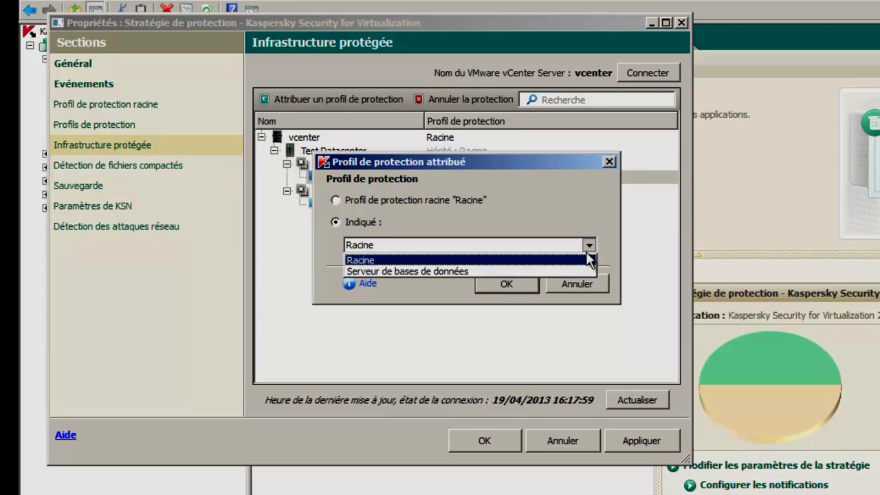
left_click(590, 273)
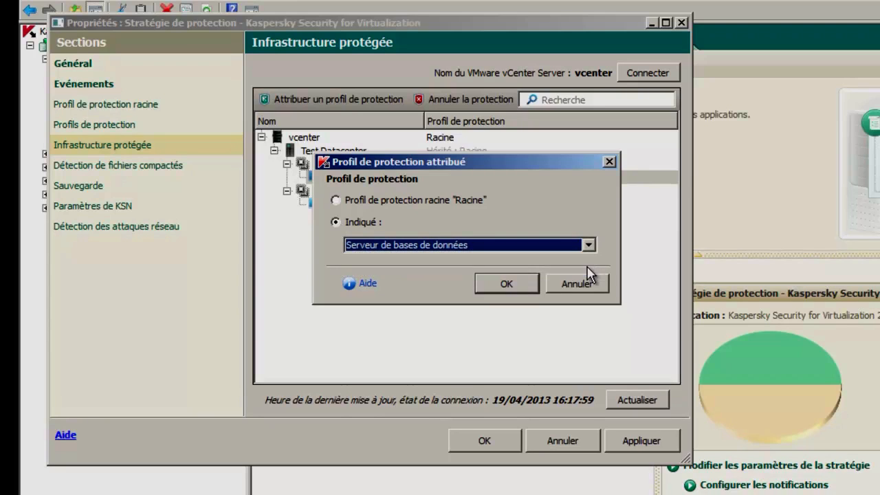
left_click(512, 280)
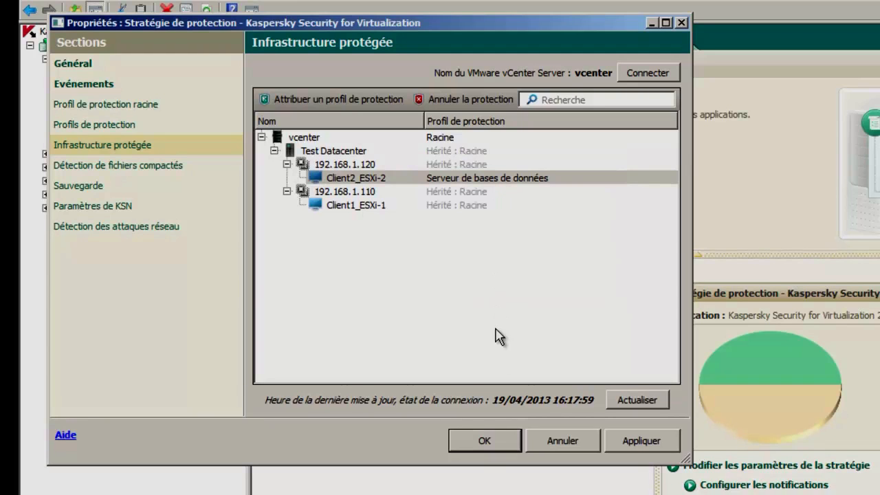
left_click(500, 449)
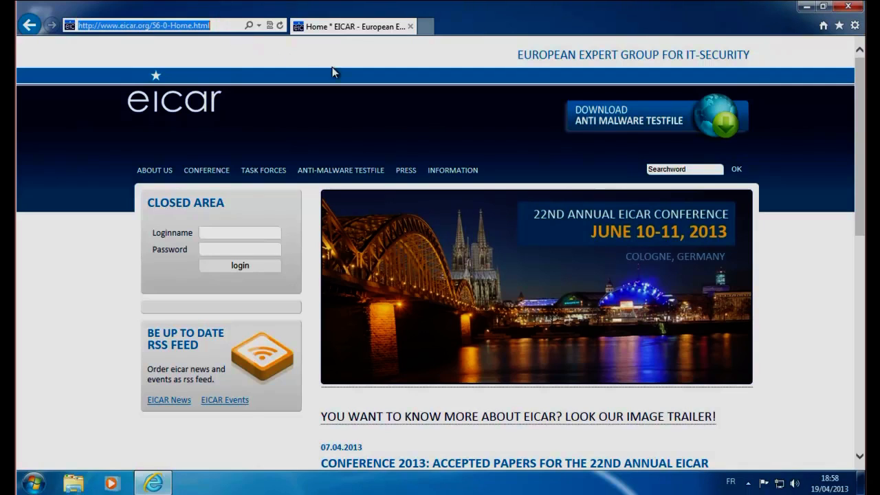
In the client machine's web browser, go to the EICAR test file download page and save eicar.com from the standard http area.
left_click(630, 128)
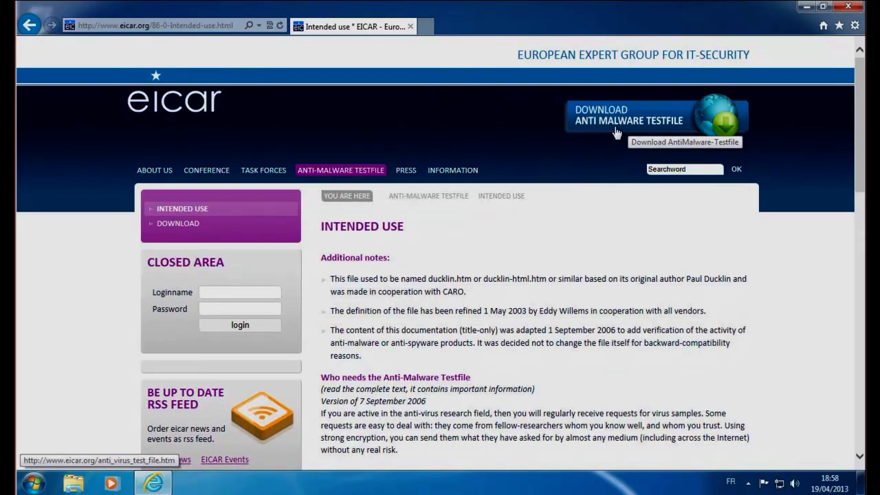
left_click(194, 225)
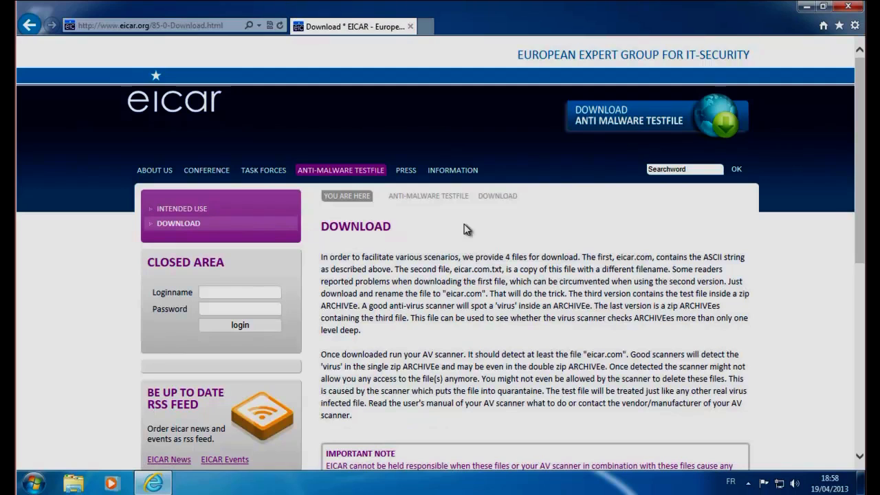
left_click_drag(855, 223, 859, 436)
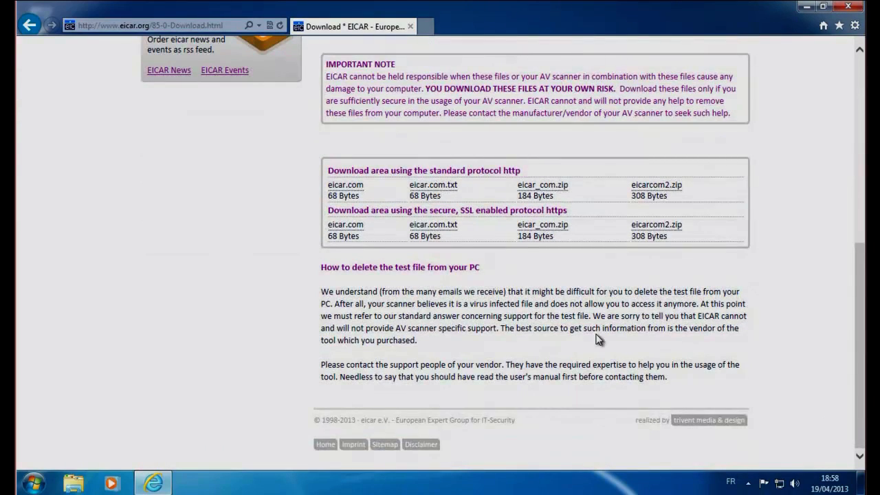
left_click(345, 185)
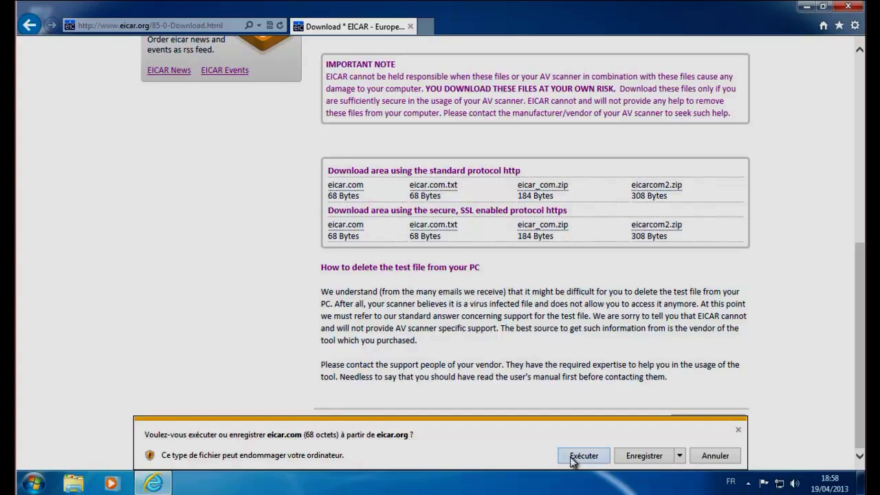
left_click(644, 456)
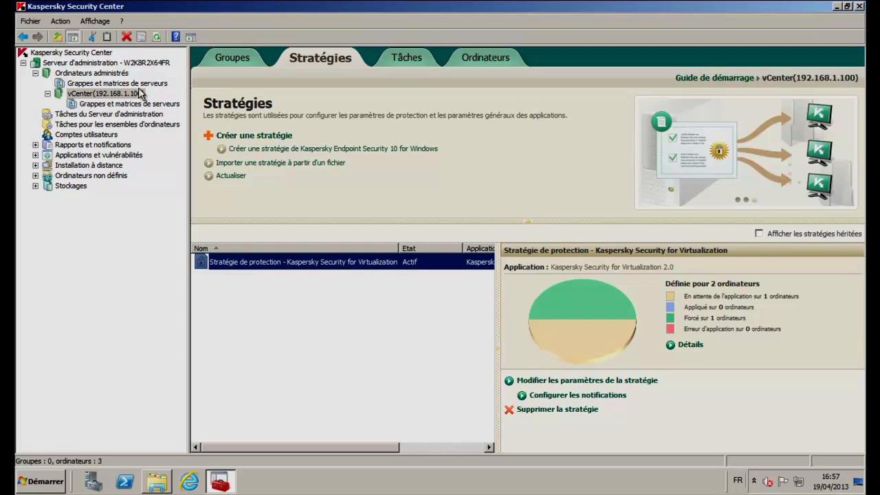
In Kaspersky Security Center, open Evénements critiques under Rapports et notifications and examine the properties of the "Réparation impossible" event.
left_click(88, 146)
left_click(35, 146)
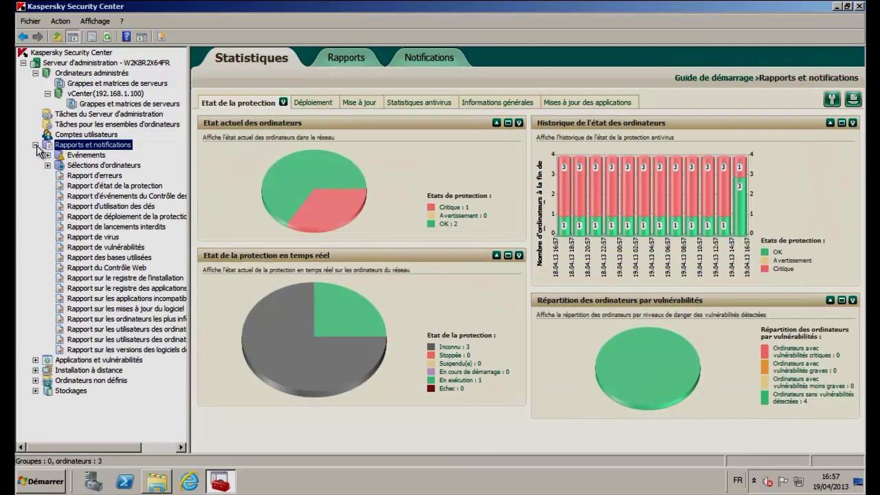
left_click(86, 156)
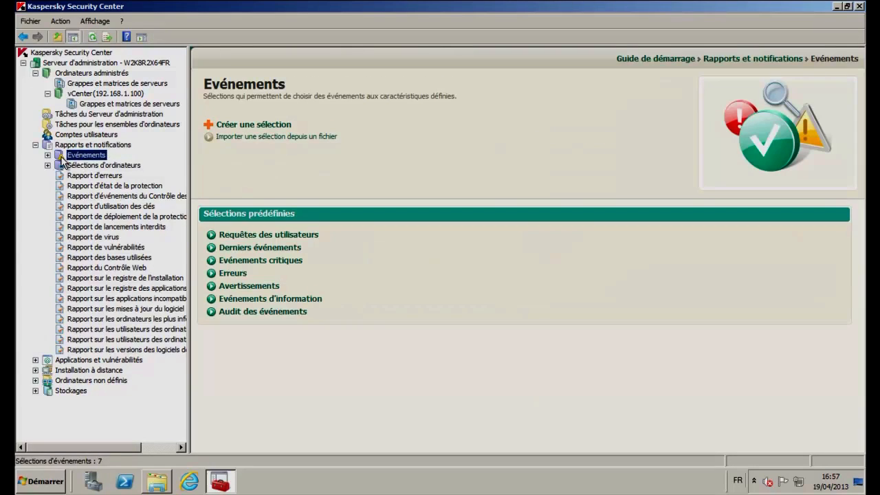
left_click(47, 156)
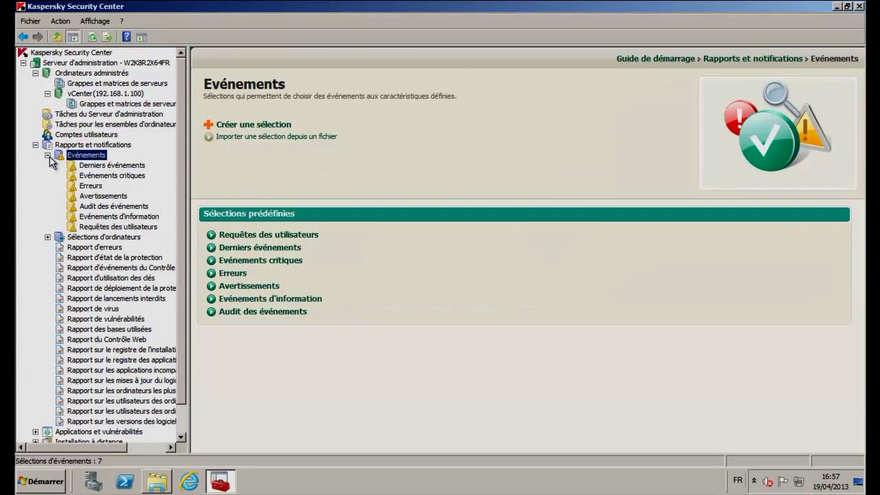
left_click(82, 178)
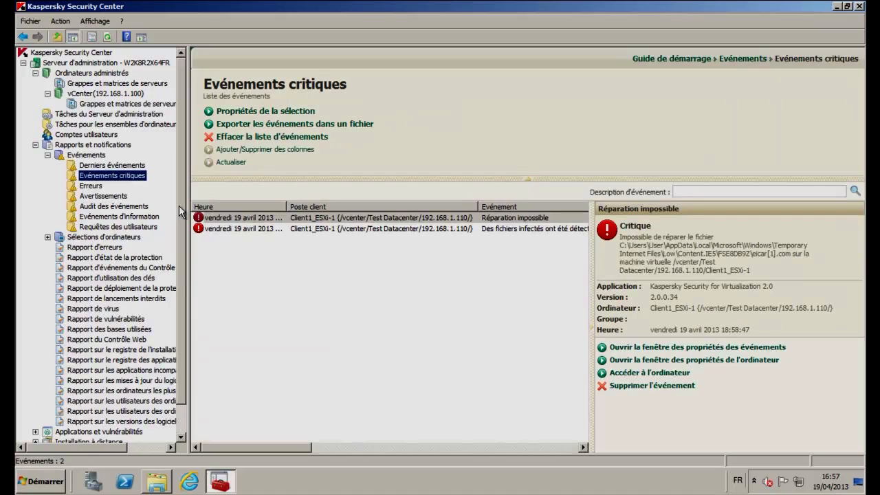
double_click(257, 218)
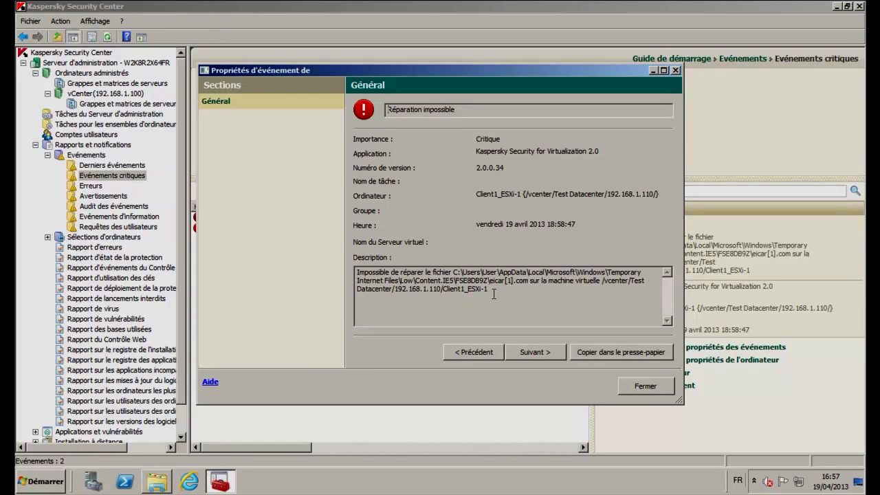
left_click(659, 387)
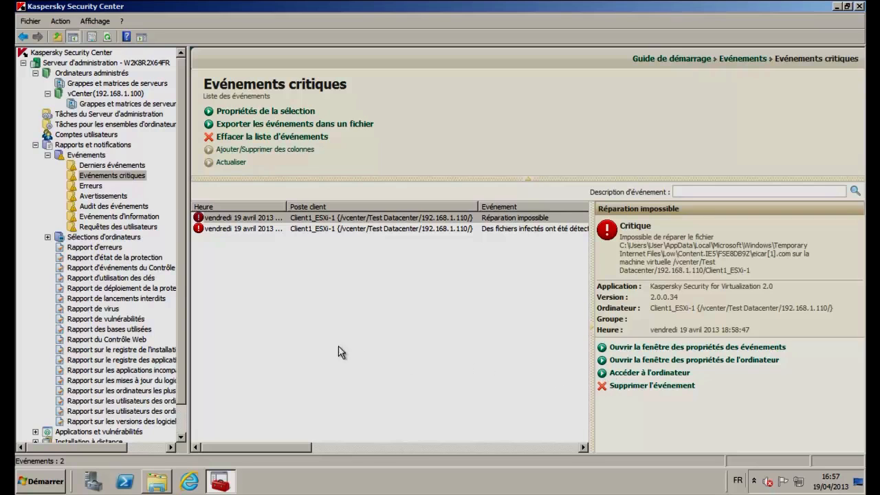
Open Rapport de virus under Rapports et notifications and examine the detections and repair results for the client machines.
left_click(115, 311)
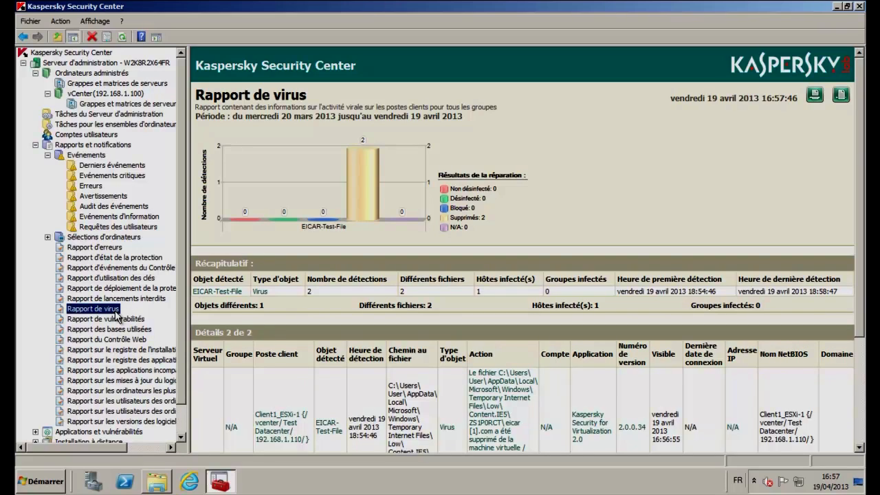
left_click(35, 145)
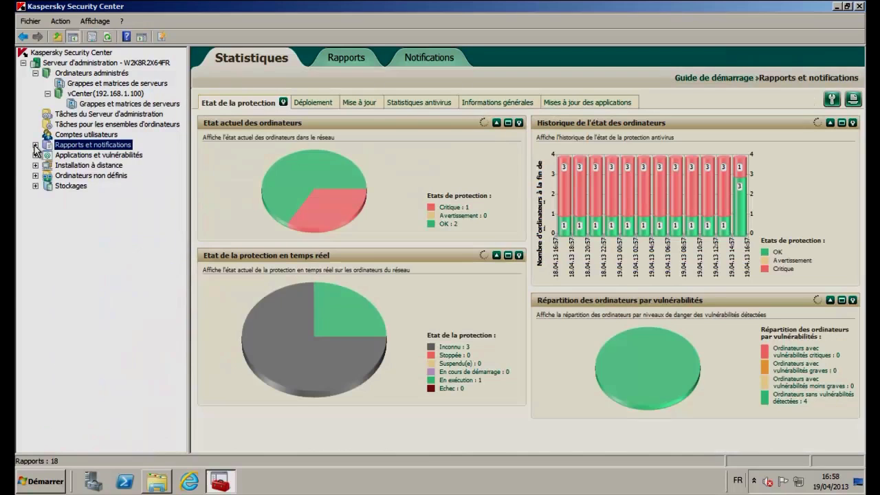
Open Dossier de sauvegarde under Stockages, widen the Ordinateur column, and examine the first eicar[1].com backup copy's details and available actions.
left_click(35, 185)
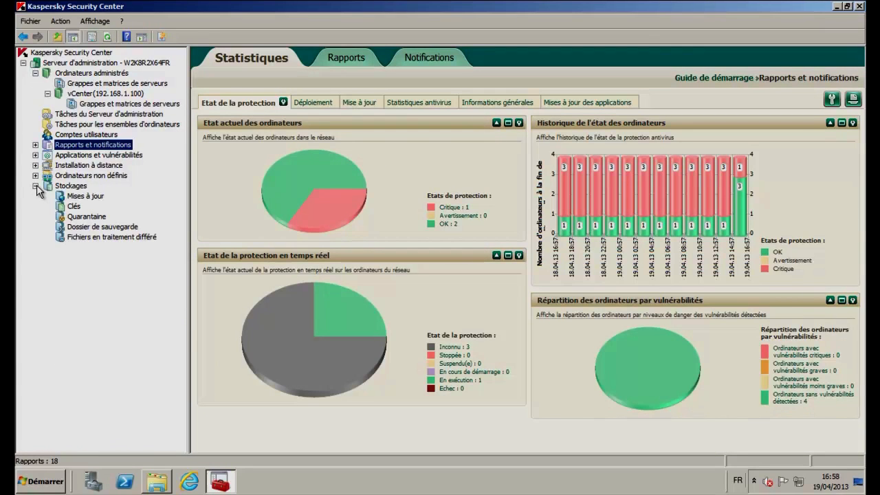
left_click(73, 228)
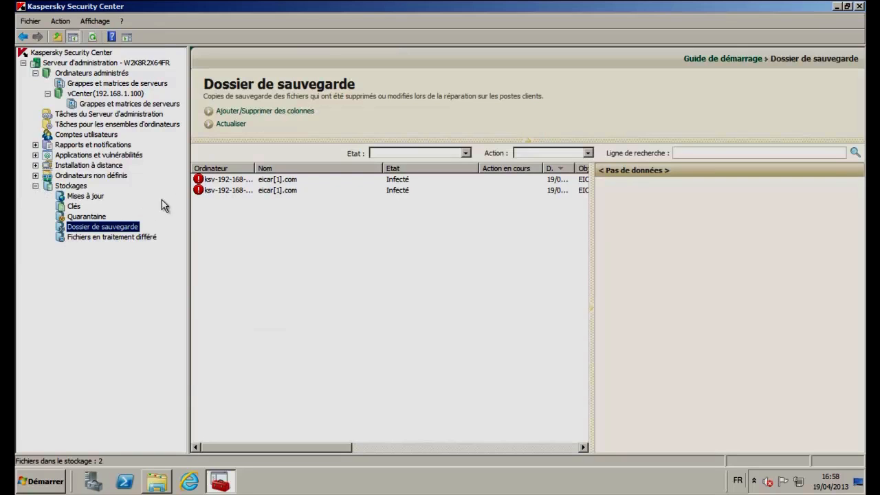
left_click_drag(251, 165, 285, 167)
left_click(259, 180)
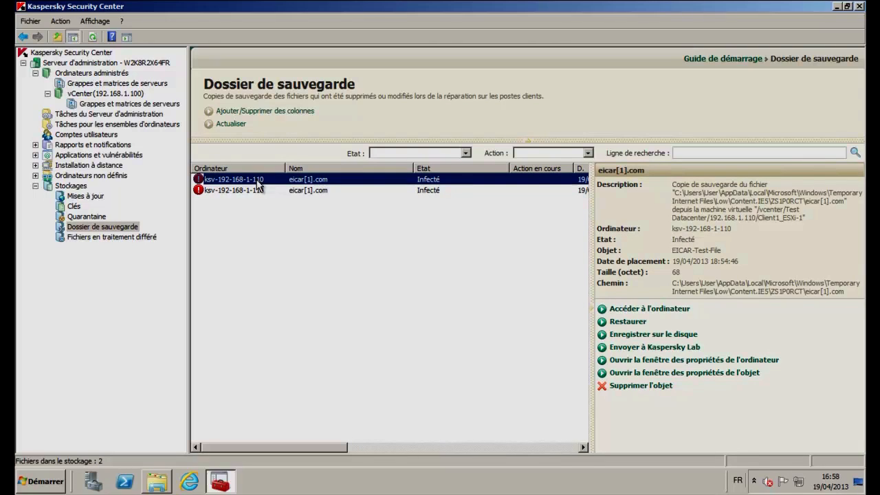
right_click(257, 181)
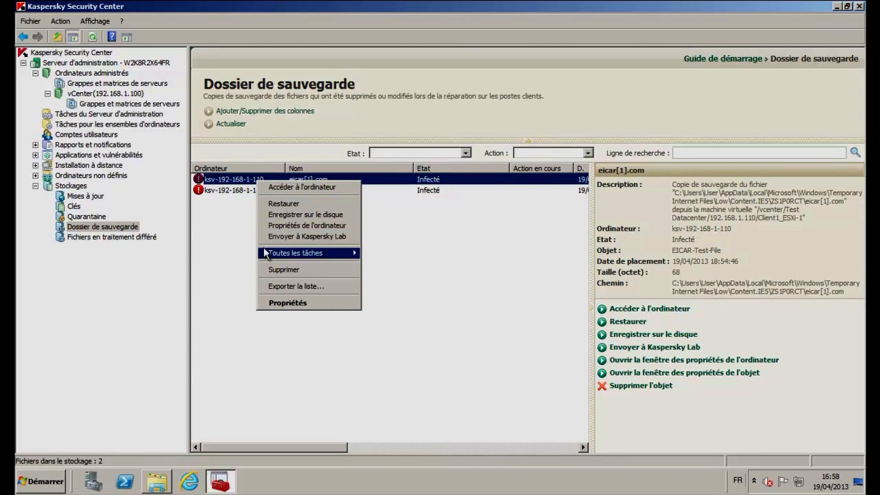
left_click(268, 329)
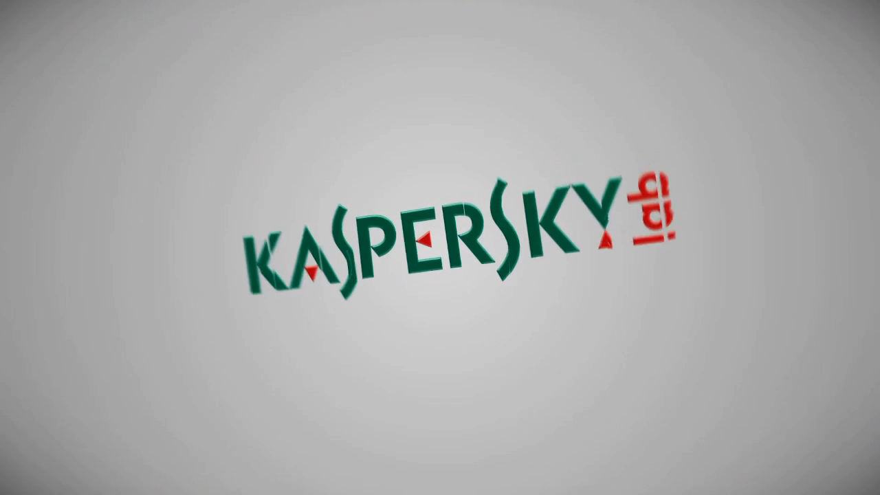